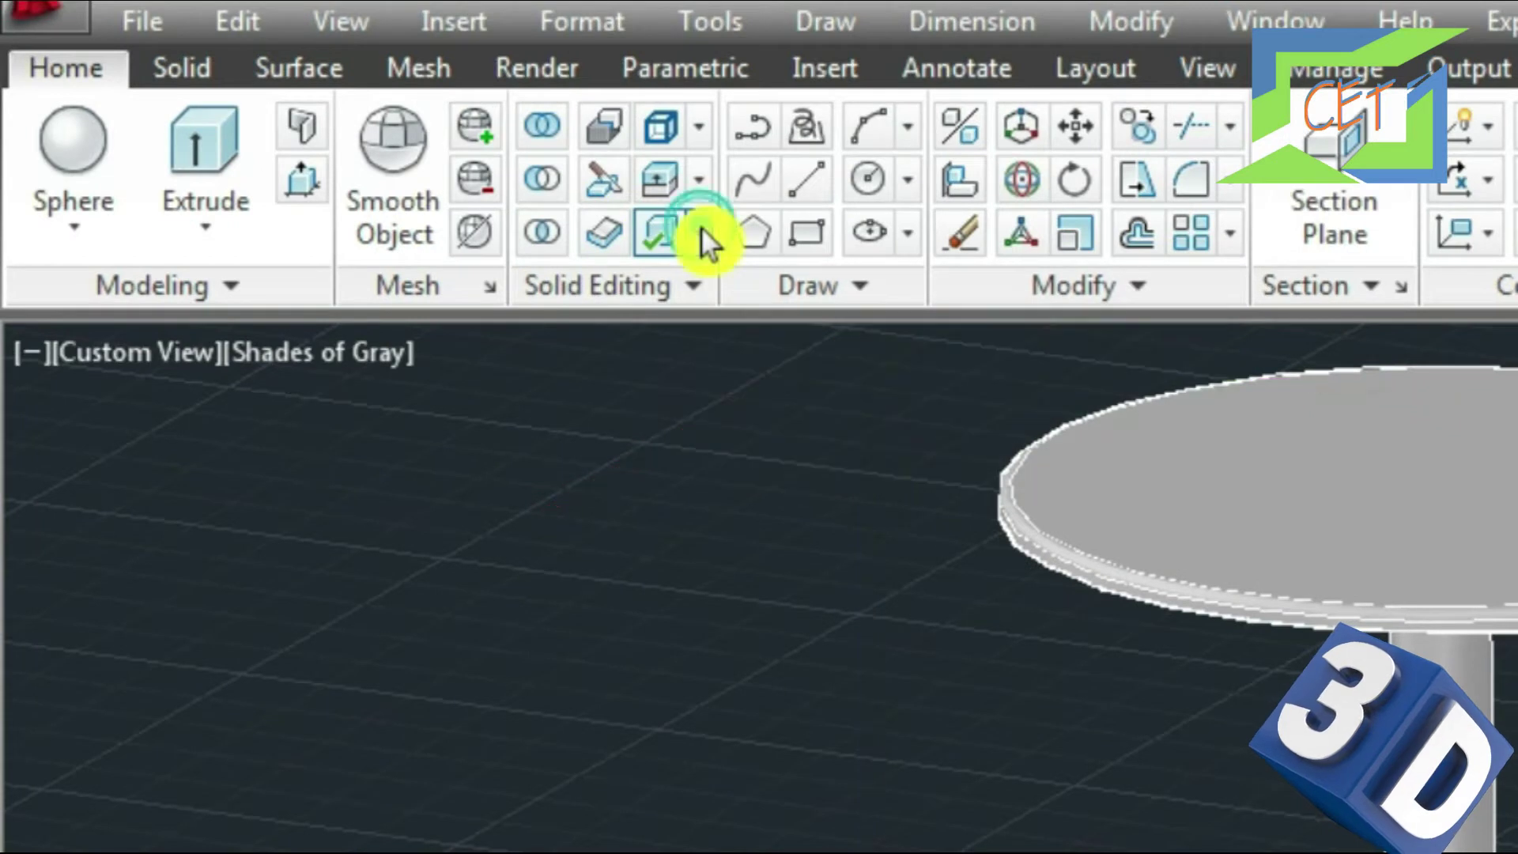
- Run Solid Editing Check on the front-left stool, confirming it is a valid ShapeManager solid, then cancel
click(701, 230)
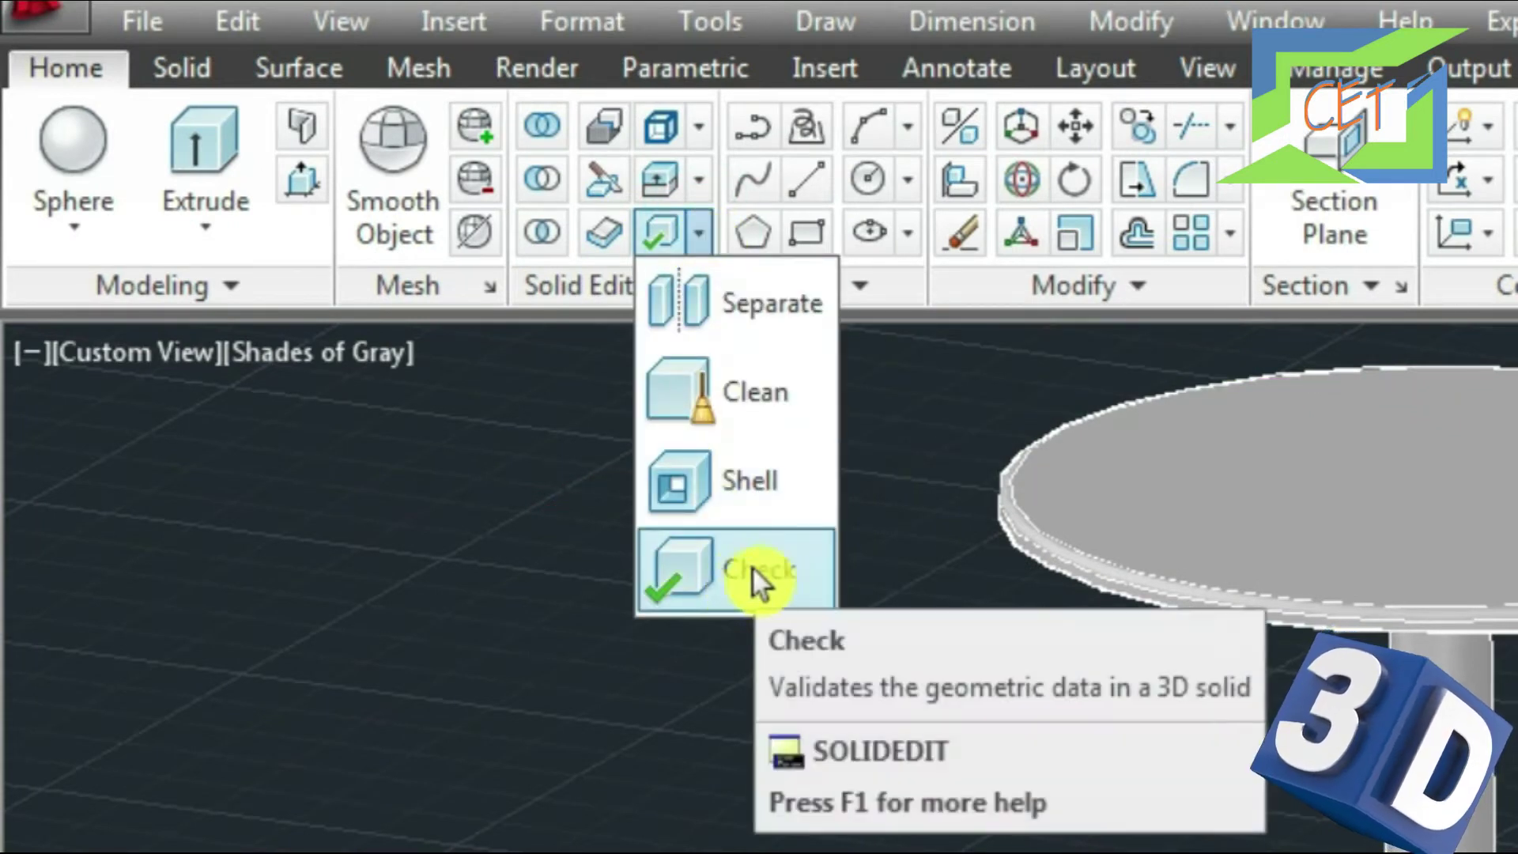
click(738, 572)
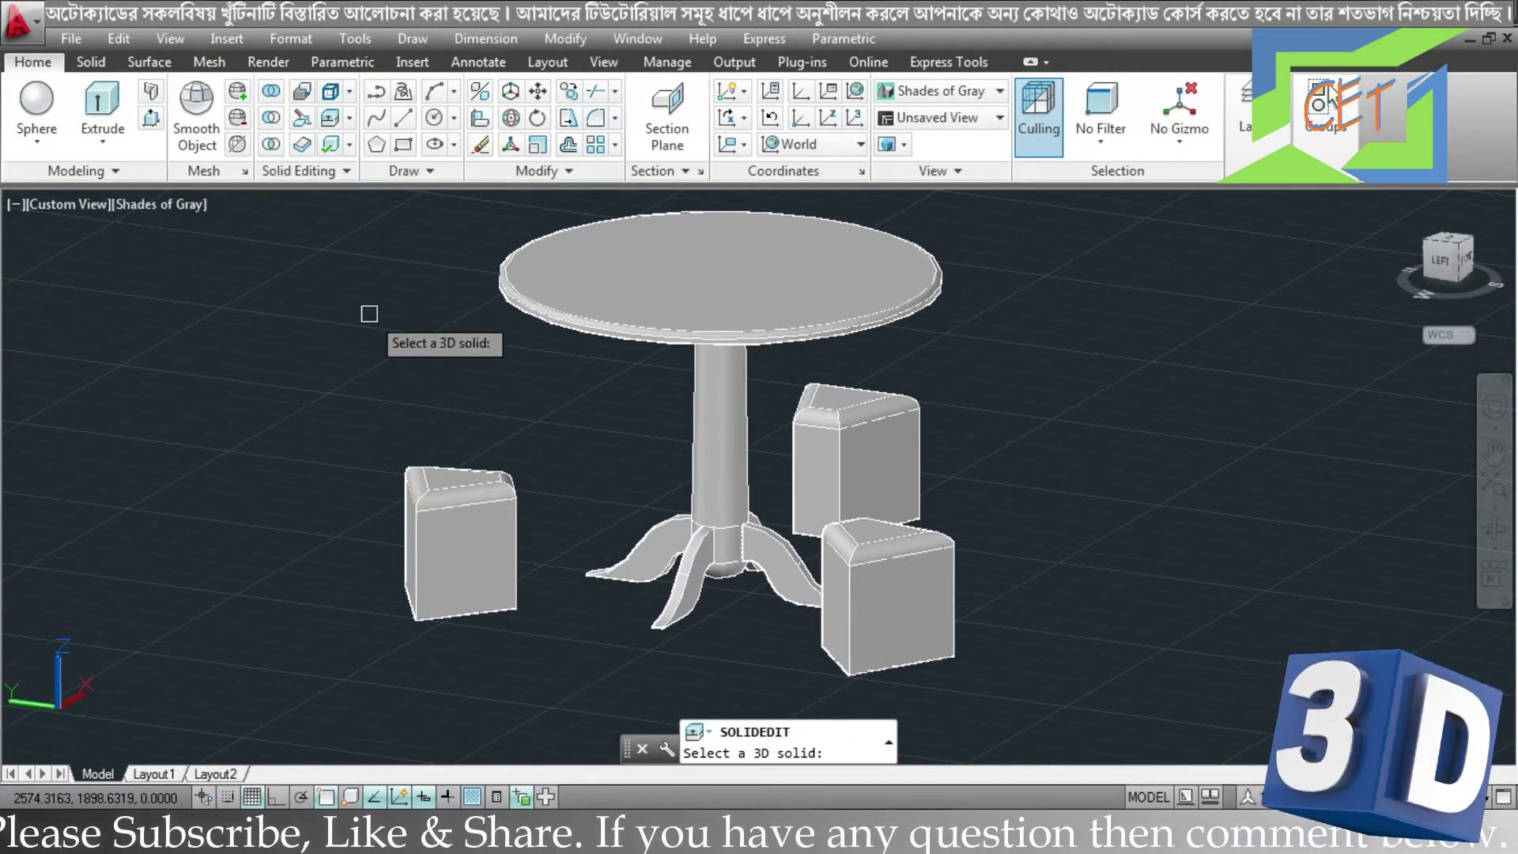
click(460, 557)
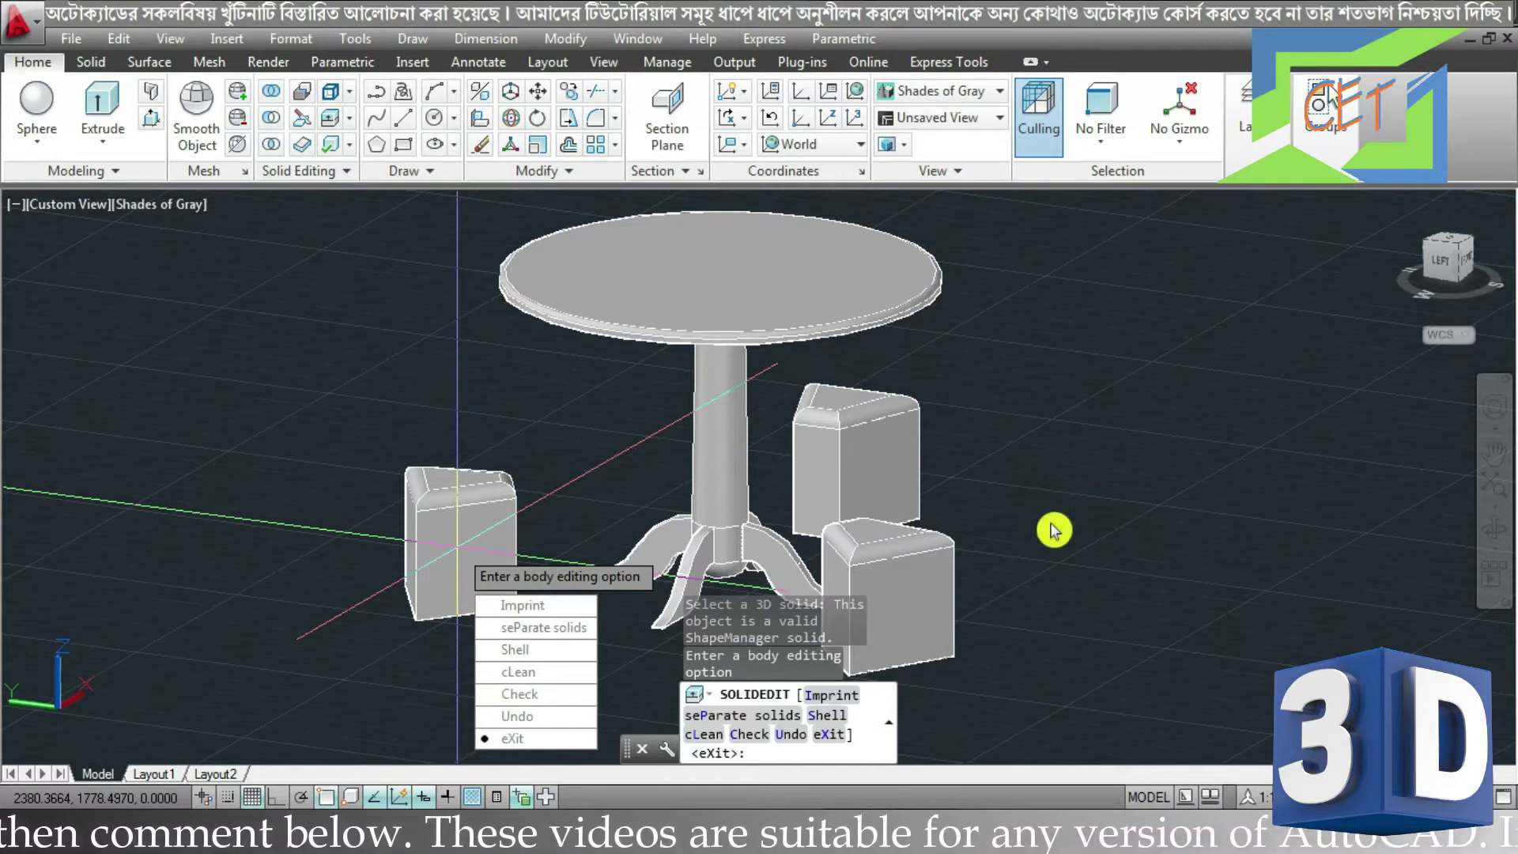
key(Escape)
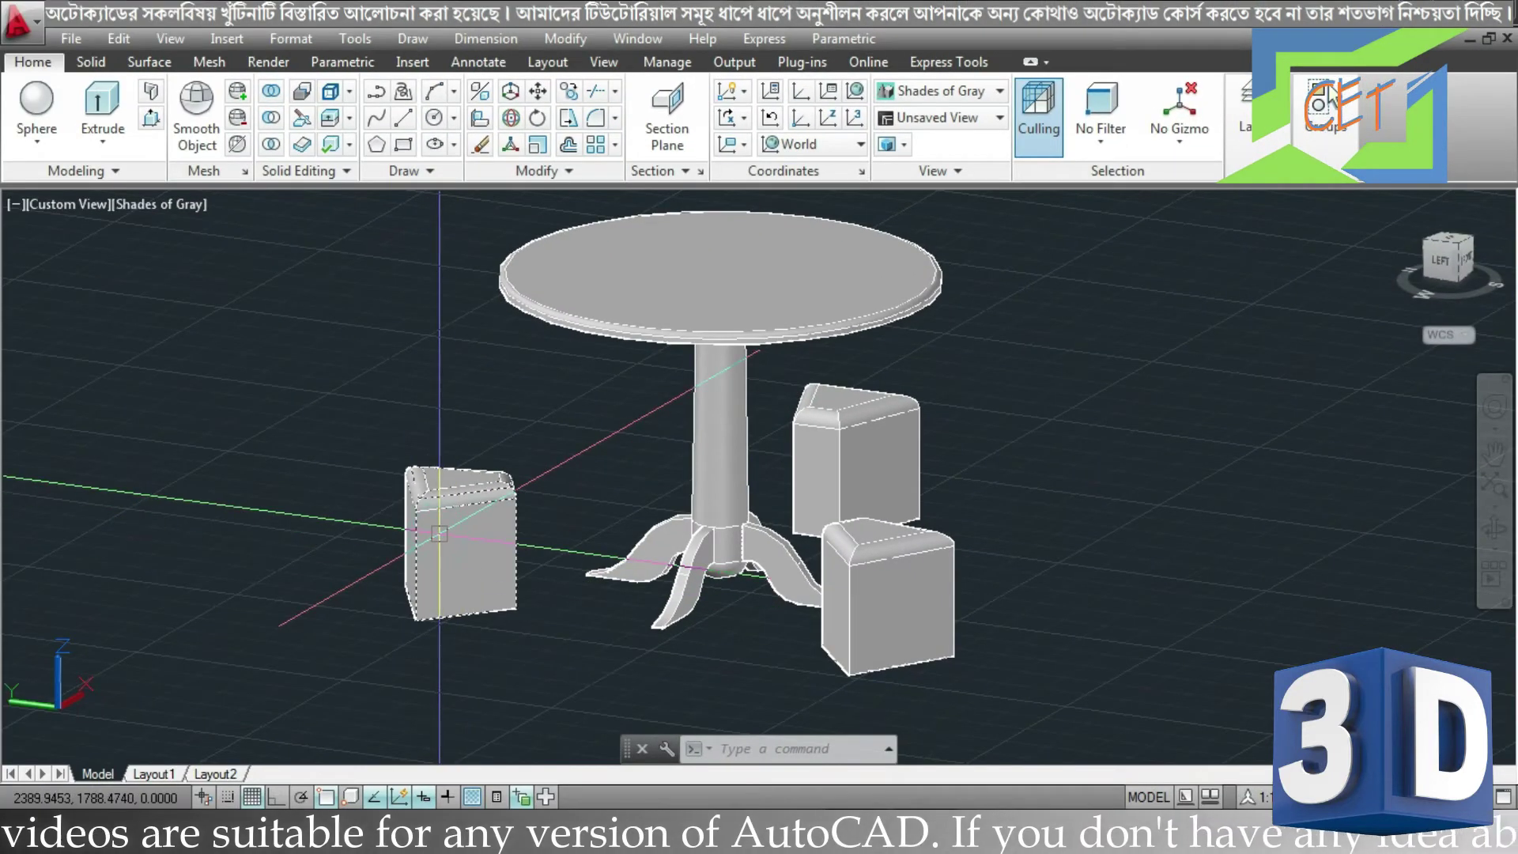
- Zoom and orbit around the selected stool, switch culling off, and clear the selection
scroll(417, 557, up, 3)
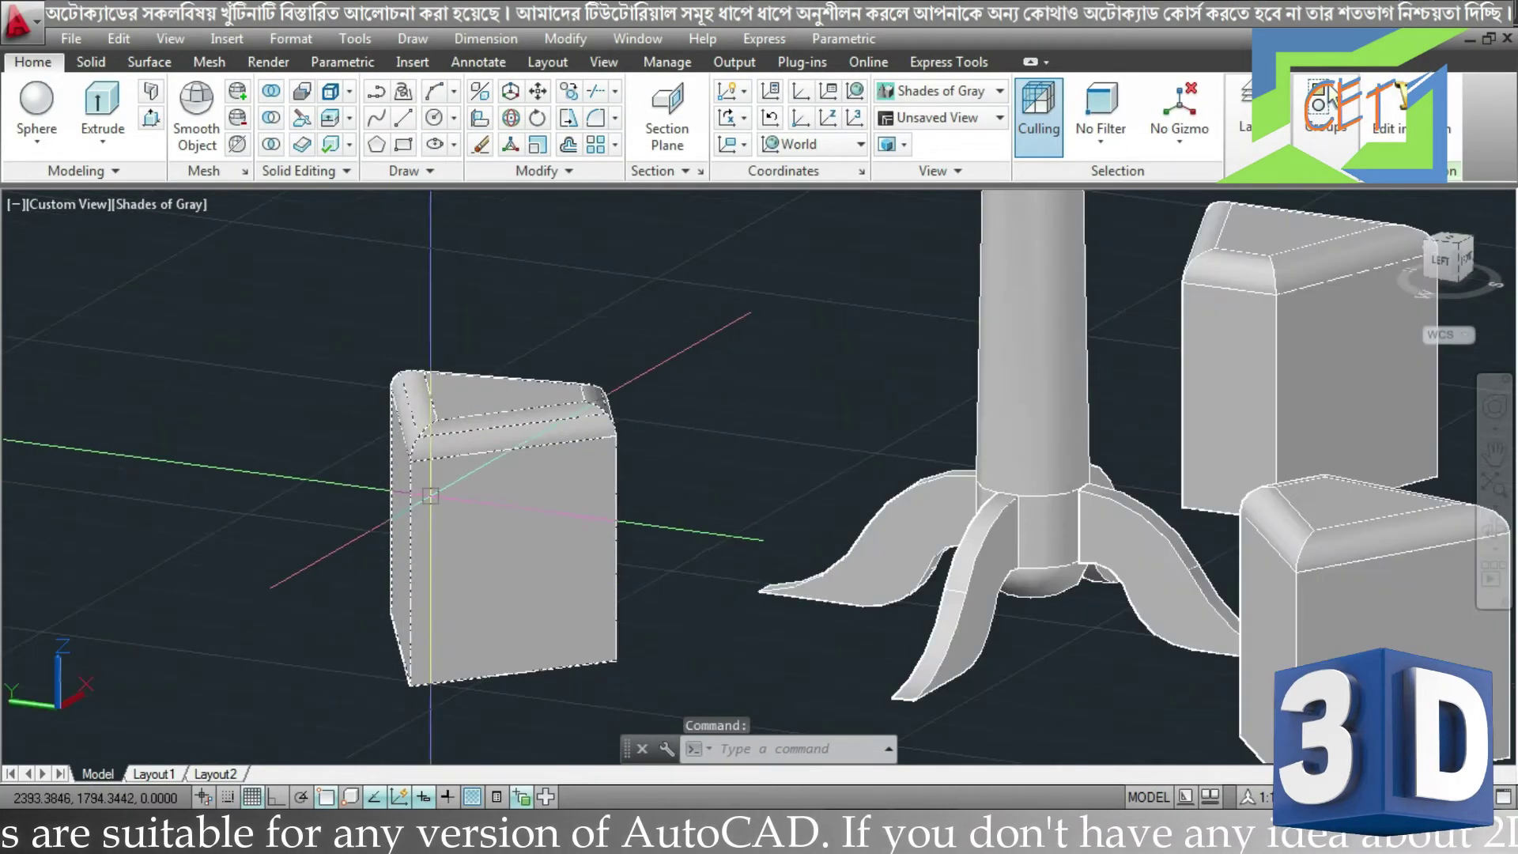
shift+middle_drag(624, 552, 569, 552)
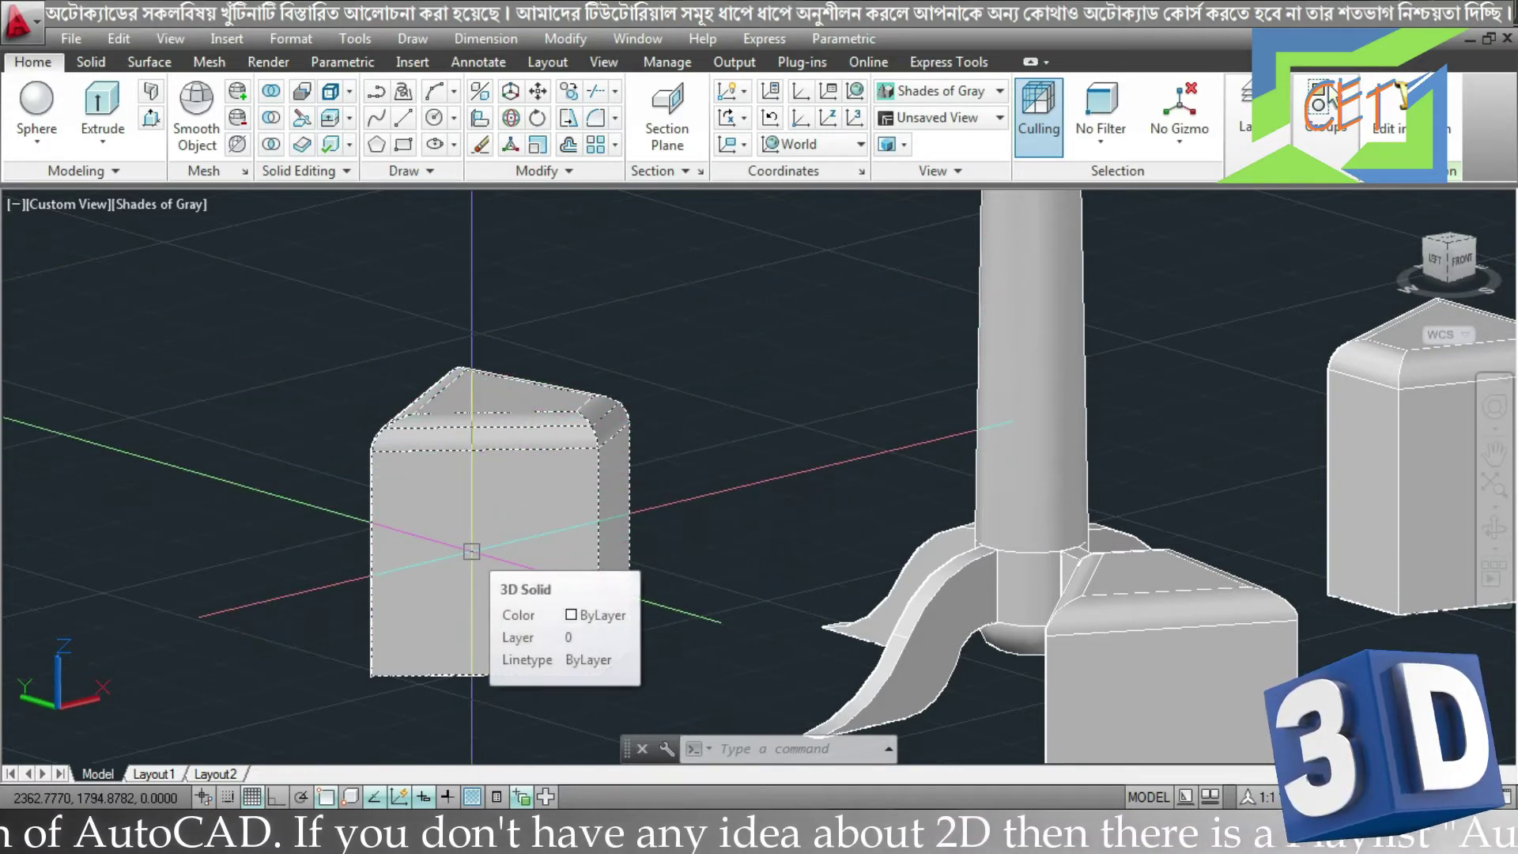
click(1039, 126)
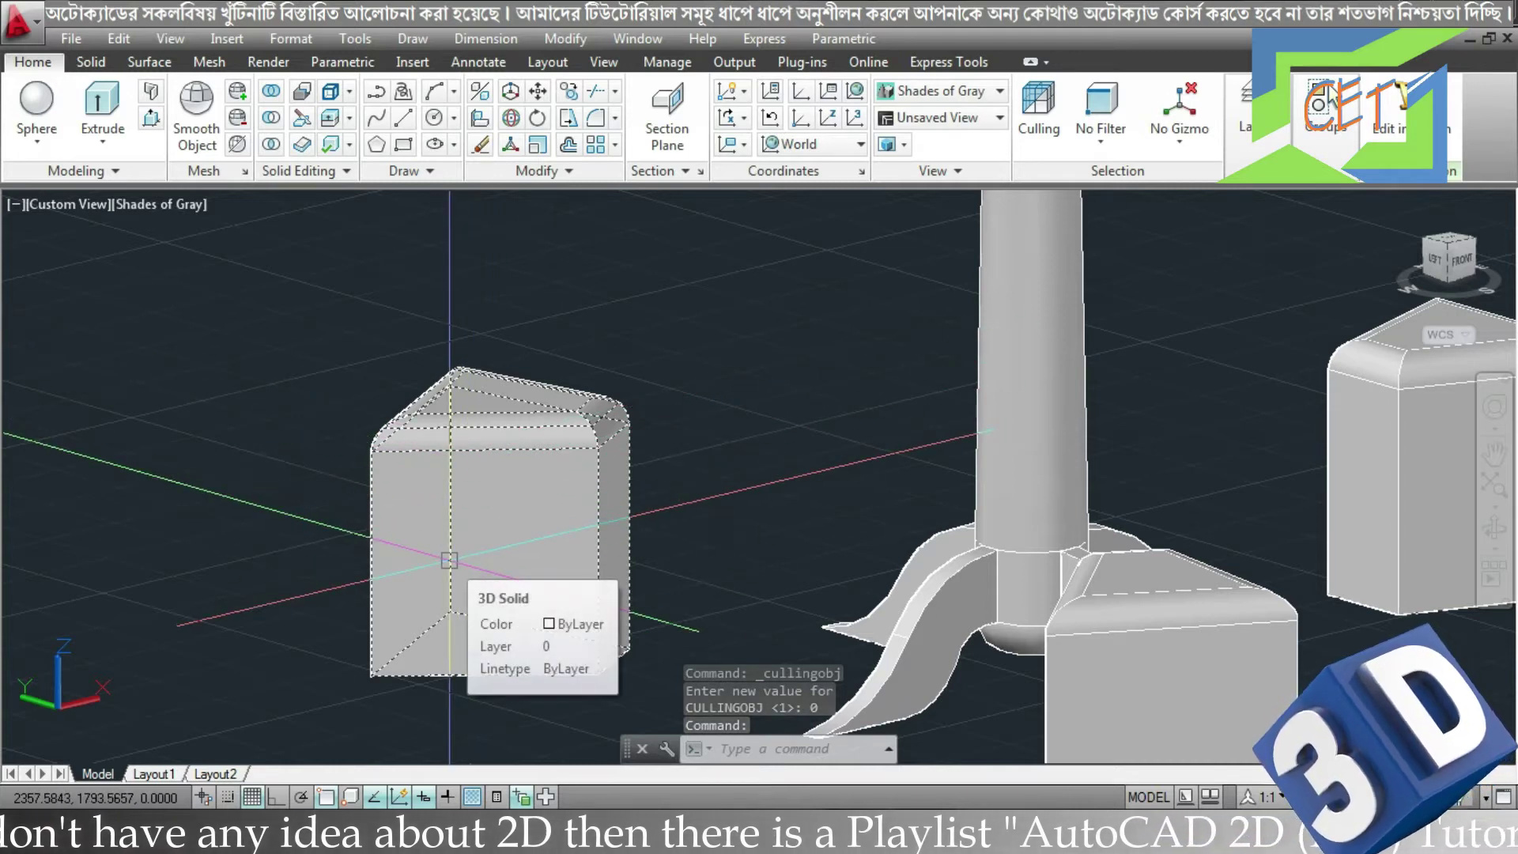
mouse_move(449, 558)
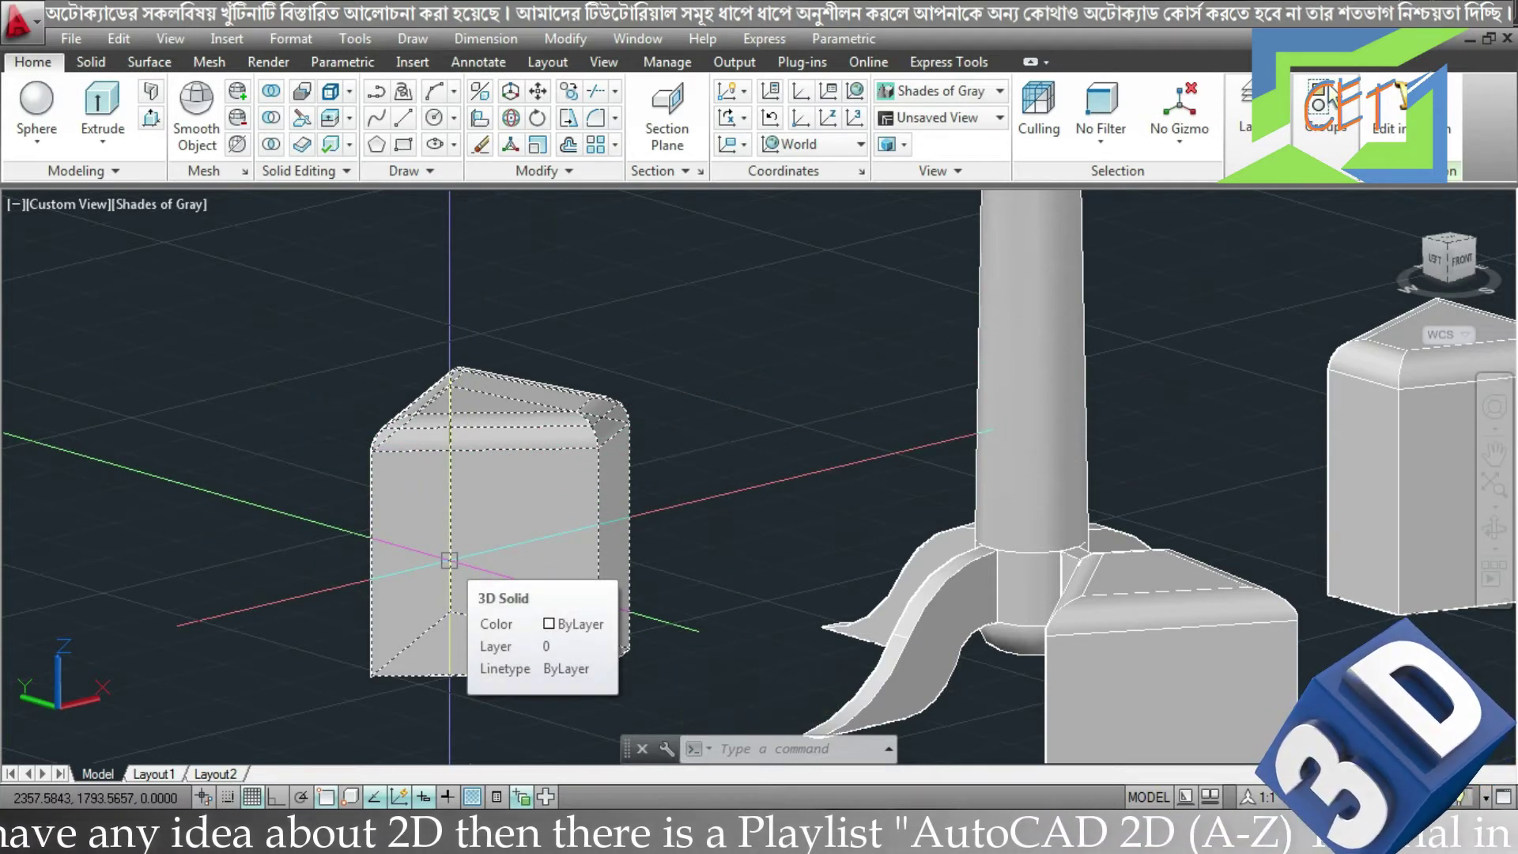
key(Escape)
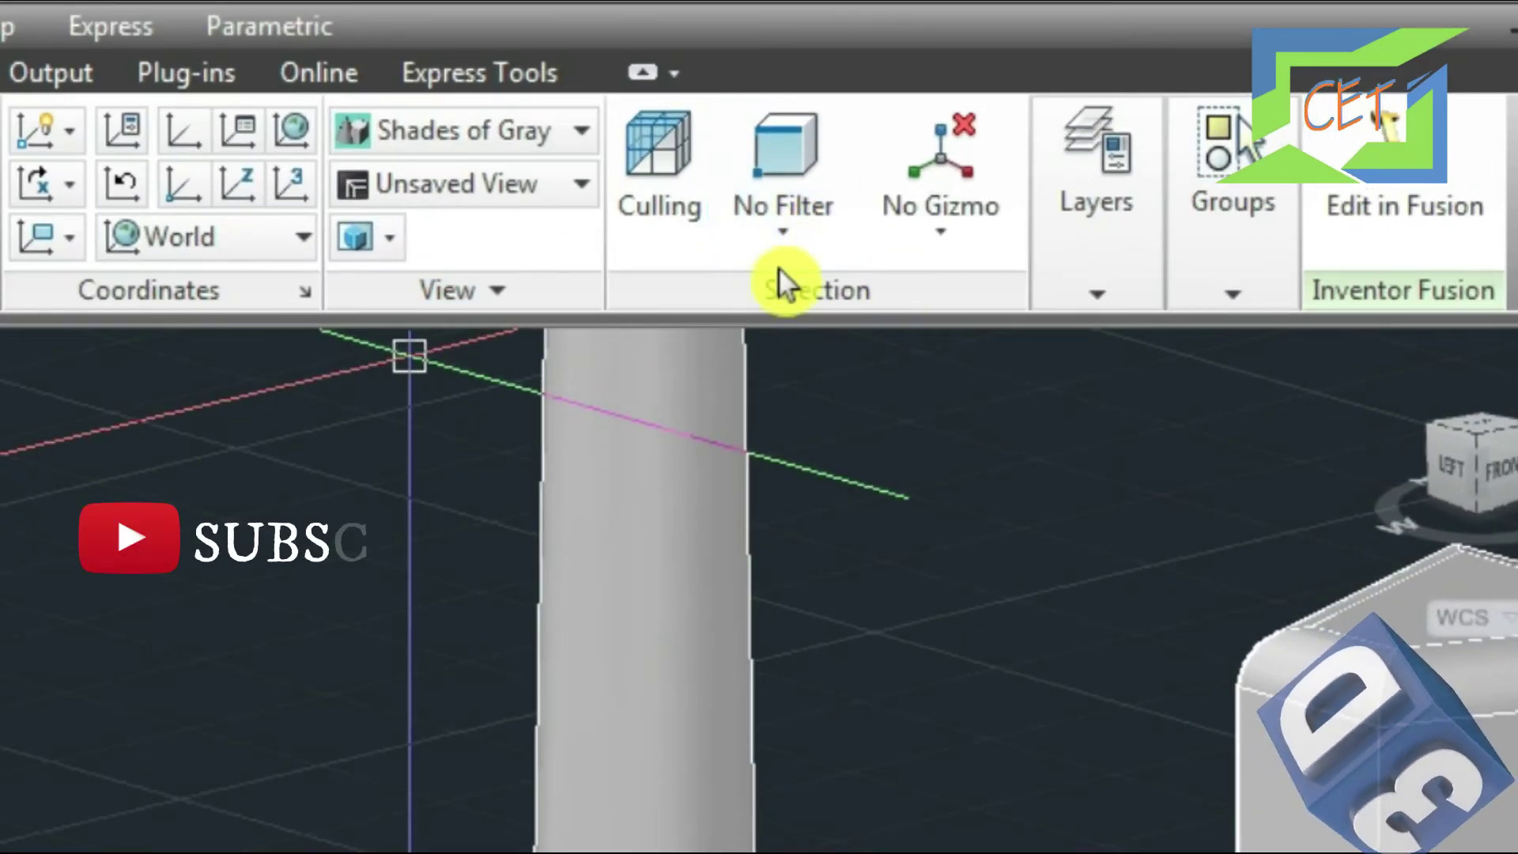
- Set the subobject selection filter to Vertex and zoom in on the stool
click(801, 247)
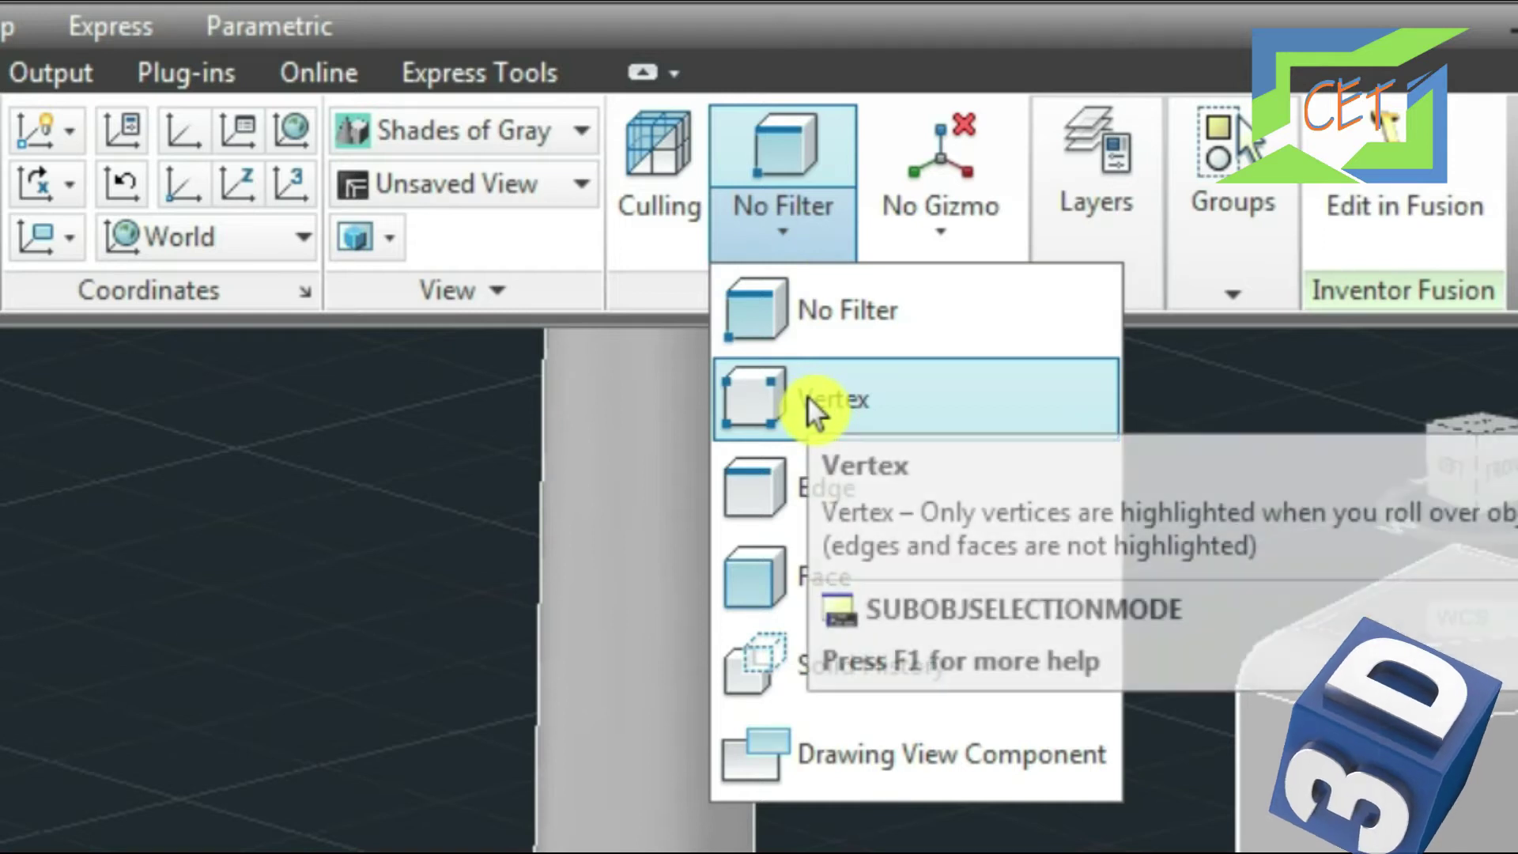
click(807, 396)
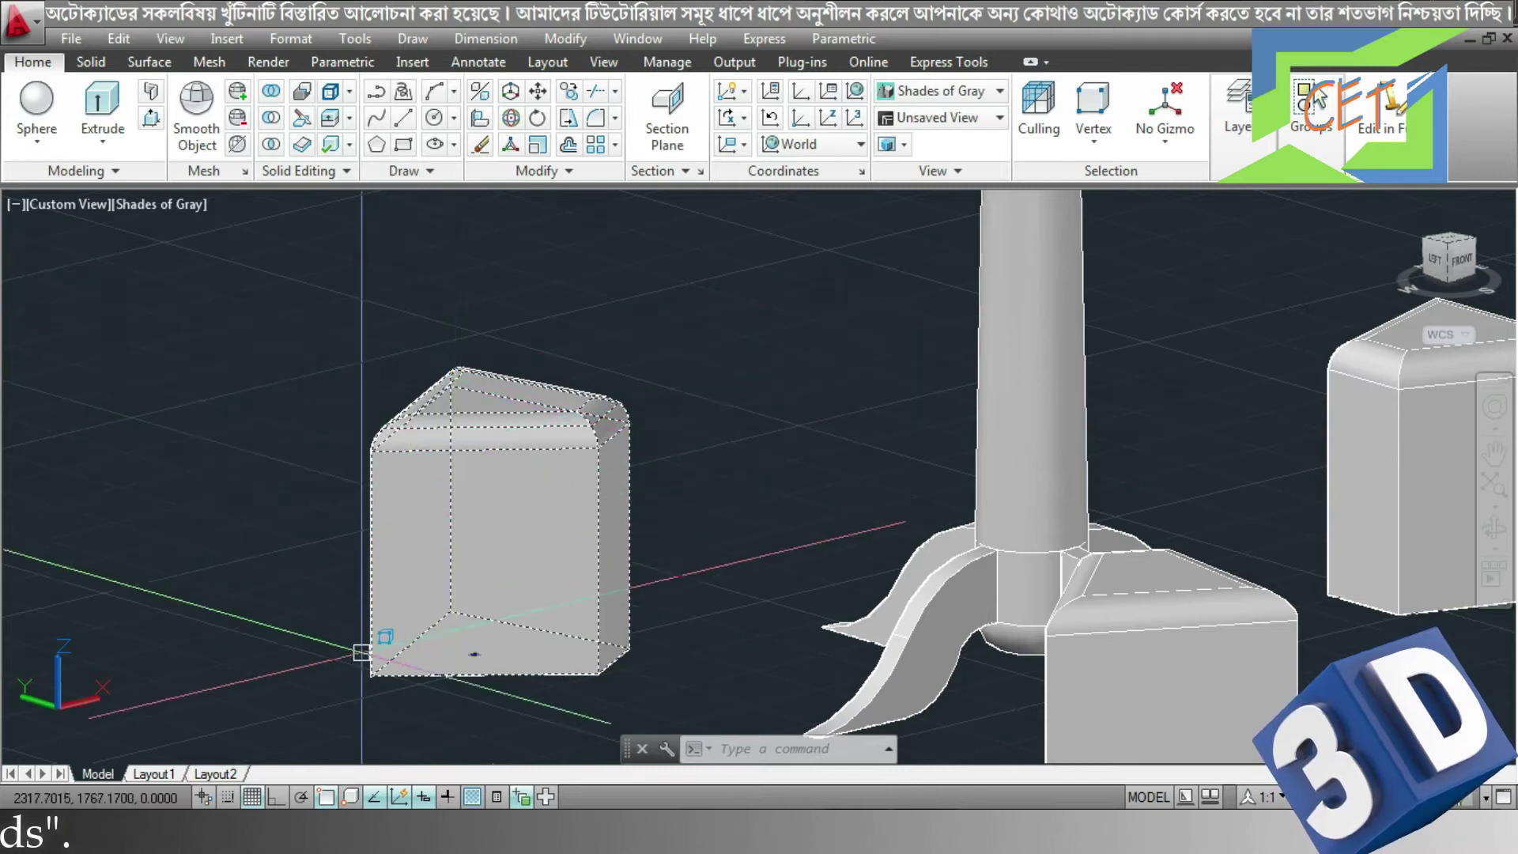
scroll(364, 699, up, 3)
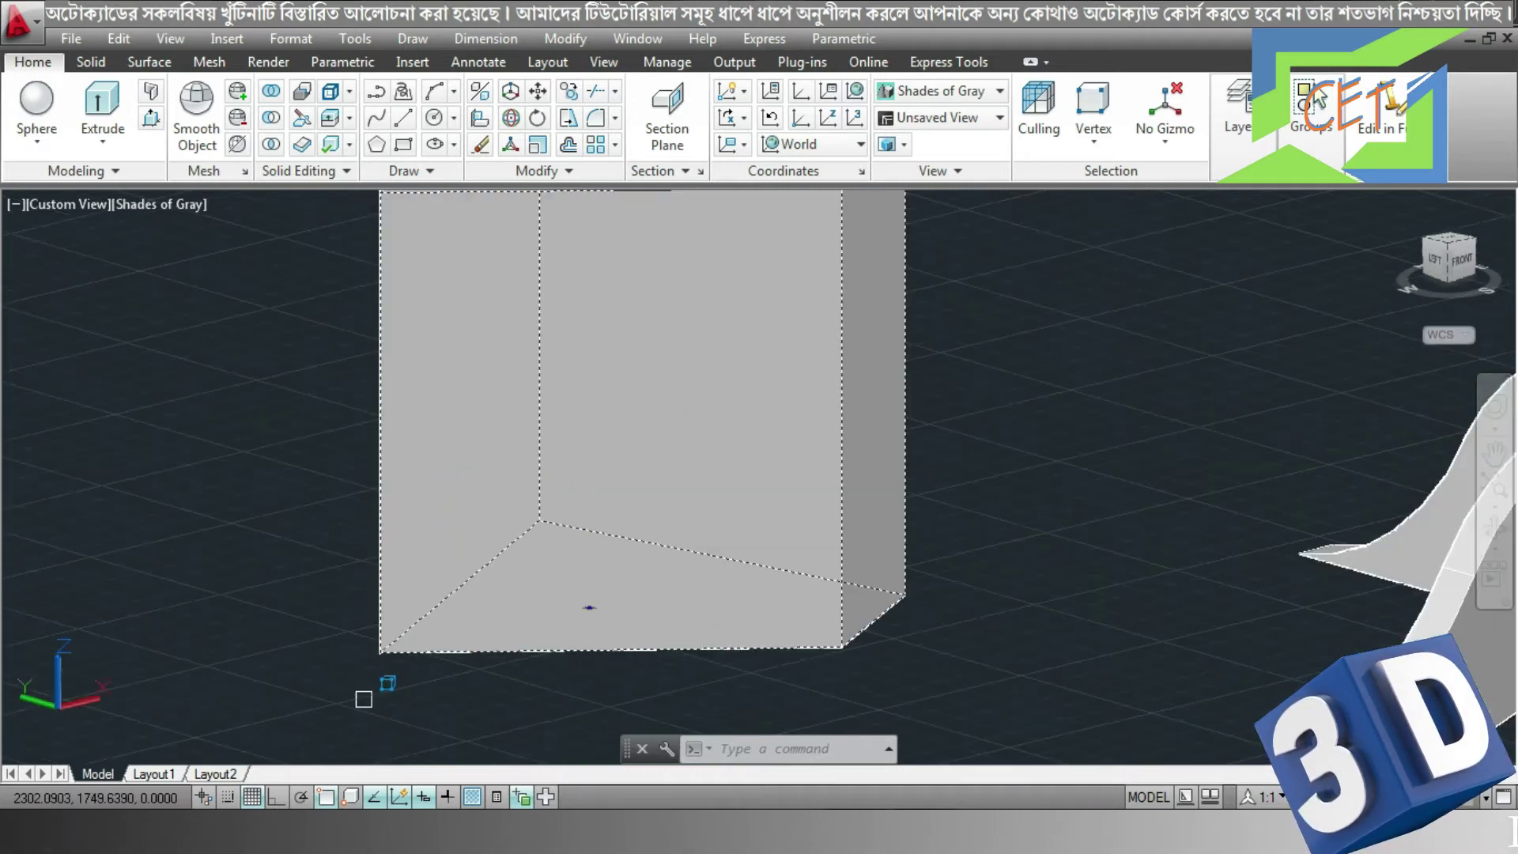
scroll(364, 697, up, 2)
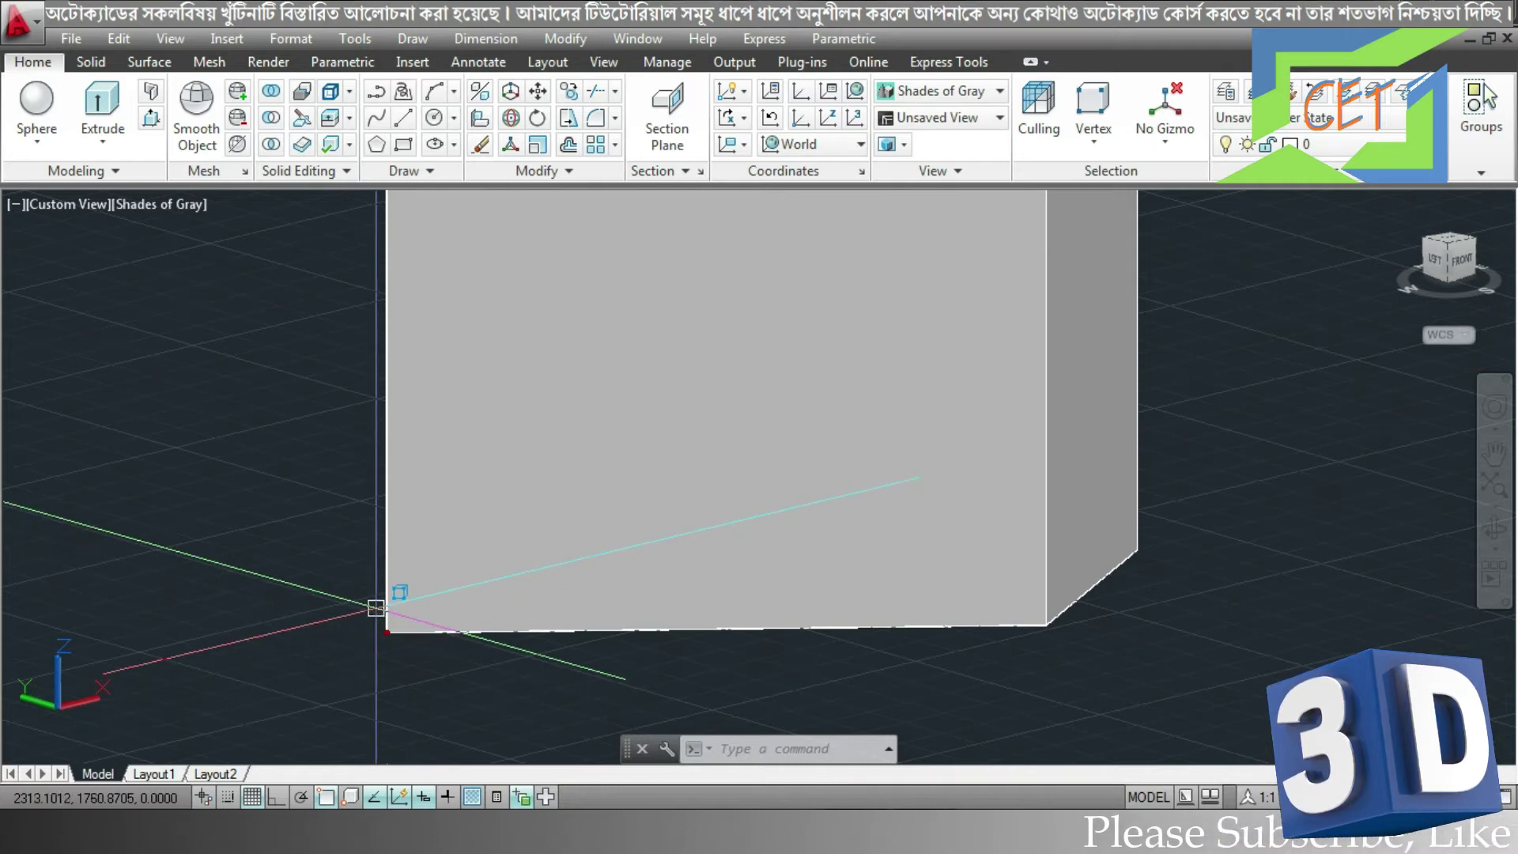
- Try moving the stool's bottom corner vertex with Allow Triangulation, then cancel and undo it
right_click(387, 633)
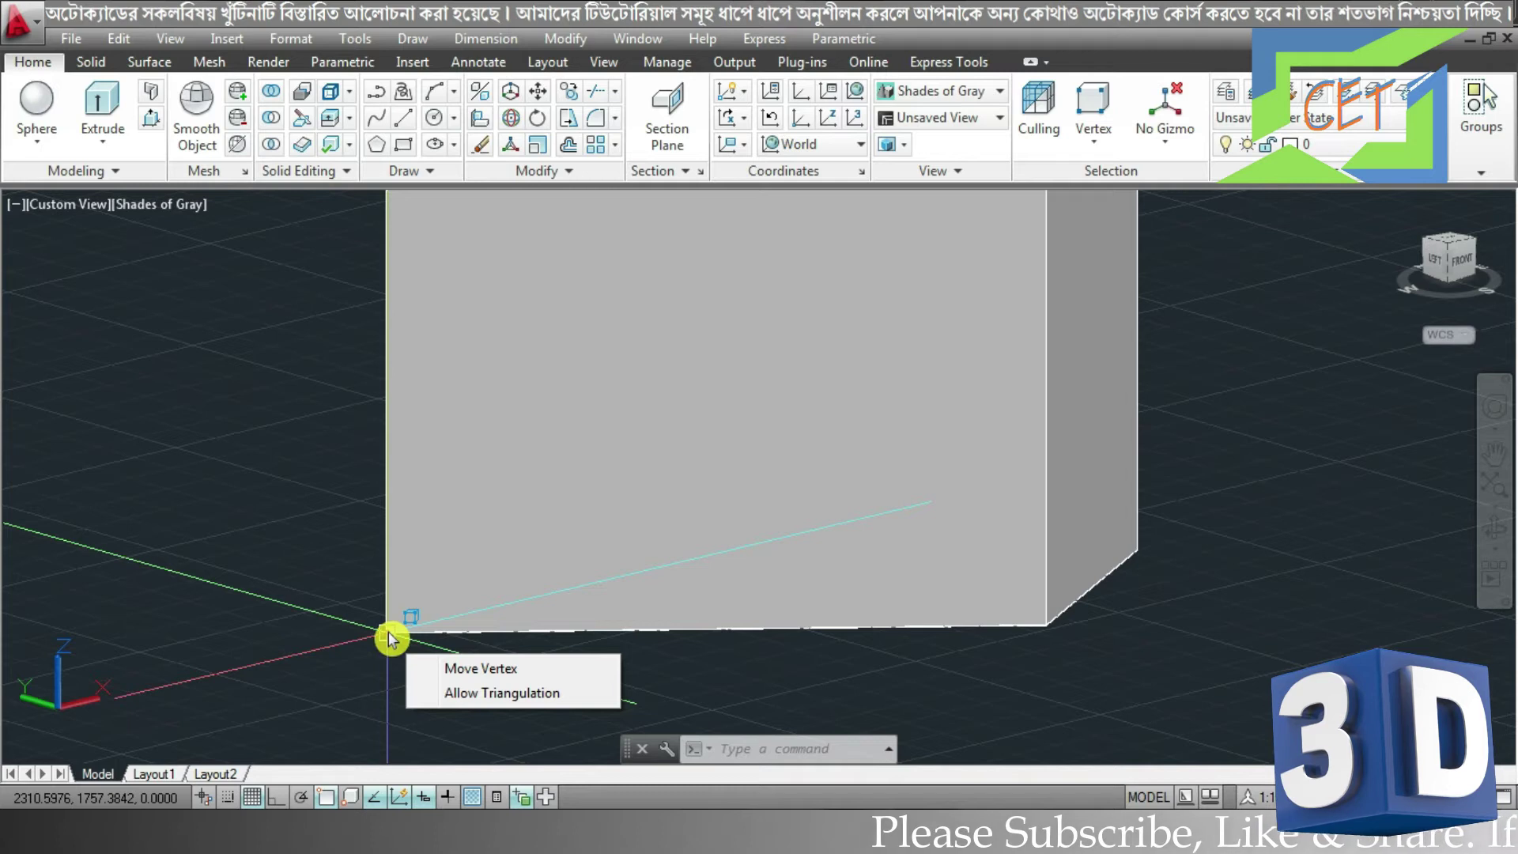
click(442, 670)
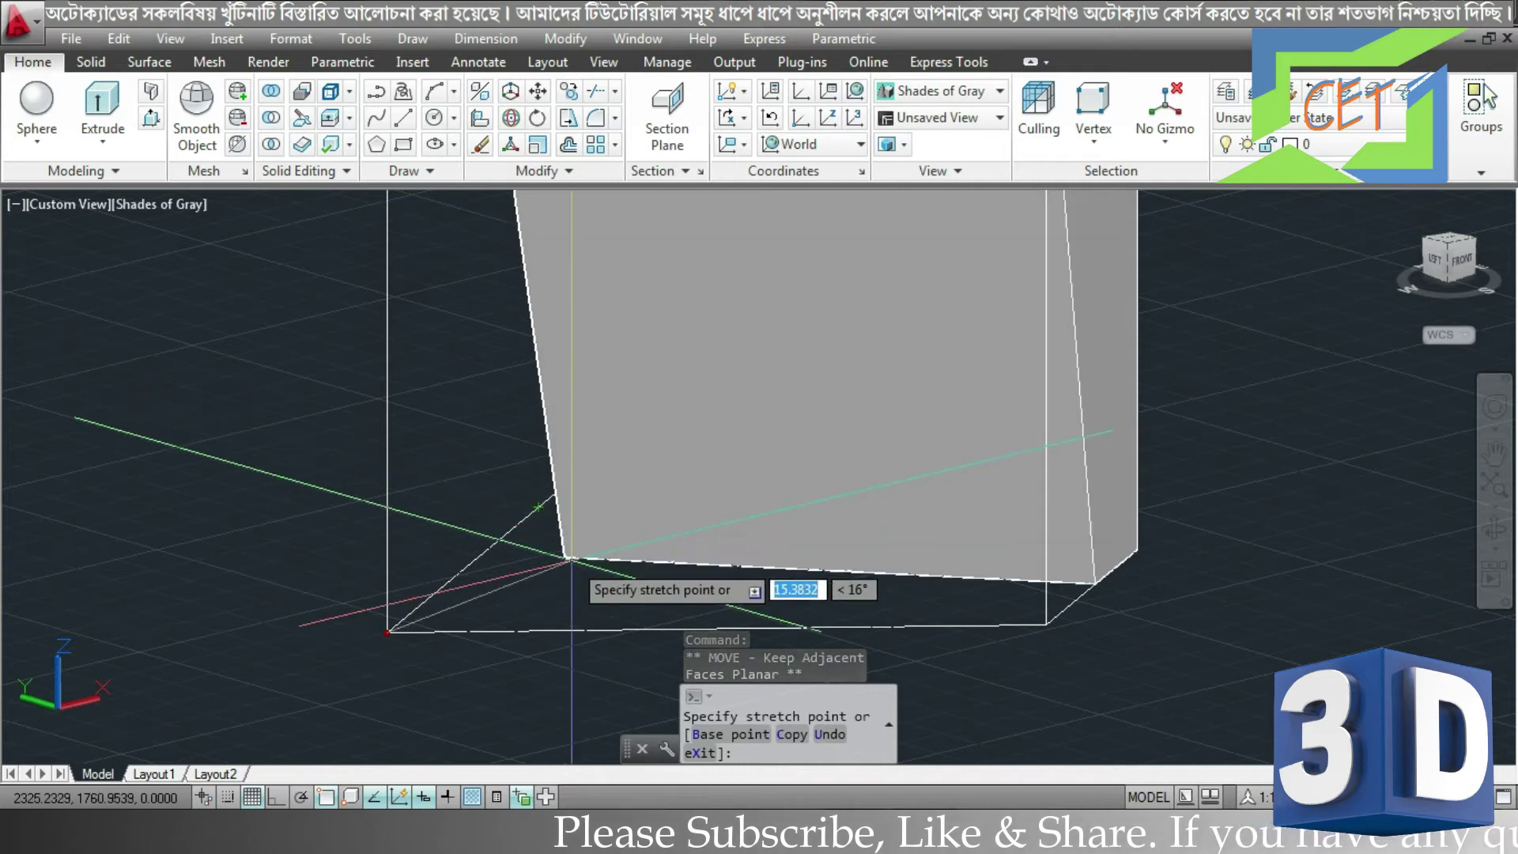
click(589, 568)
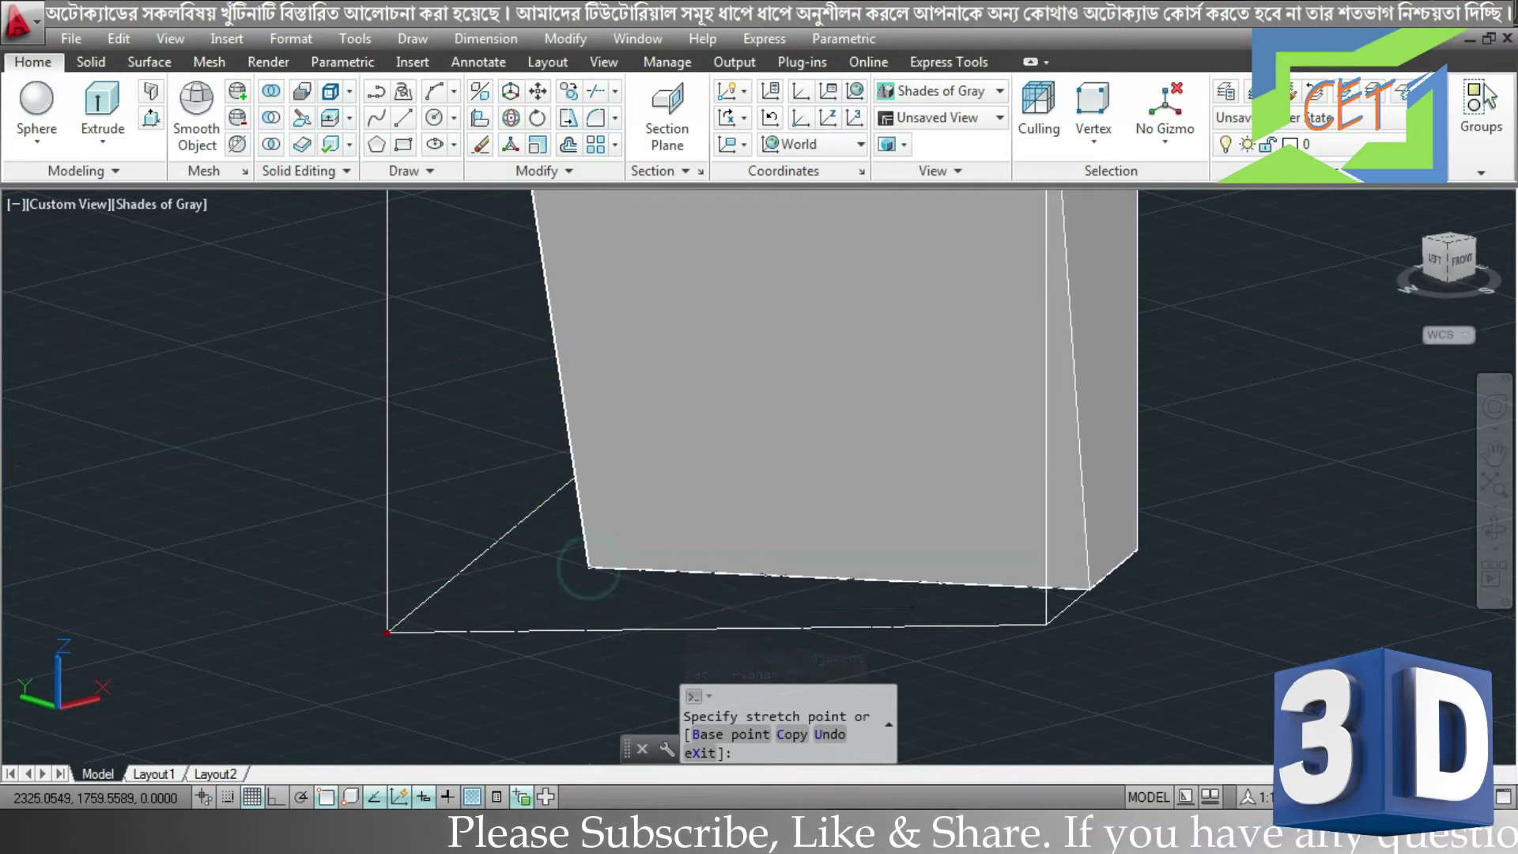
right_click(593, 584)
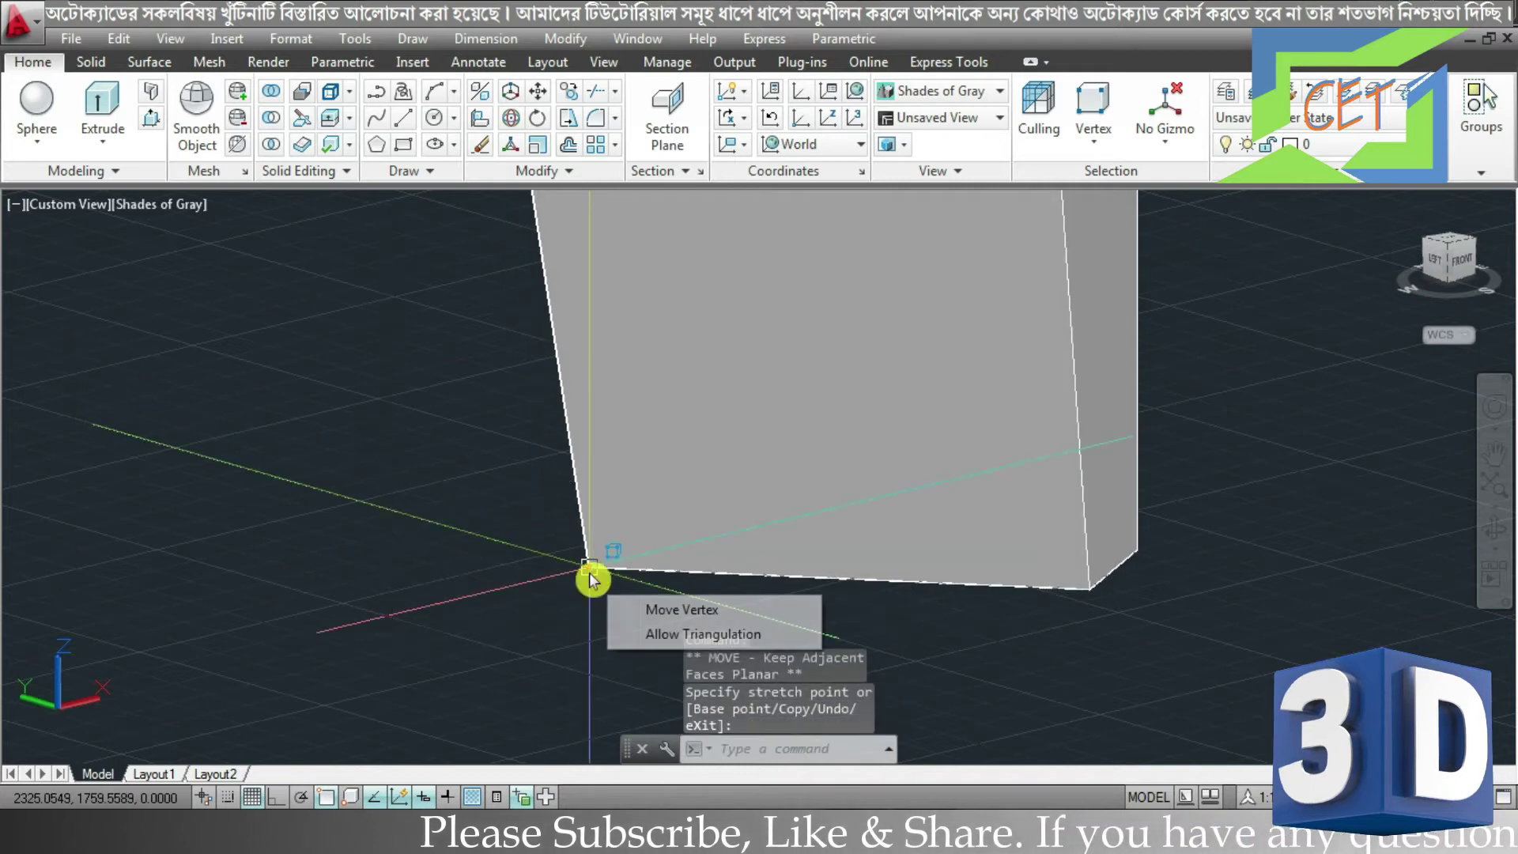
click(648, 635)
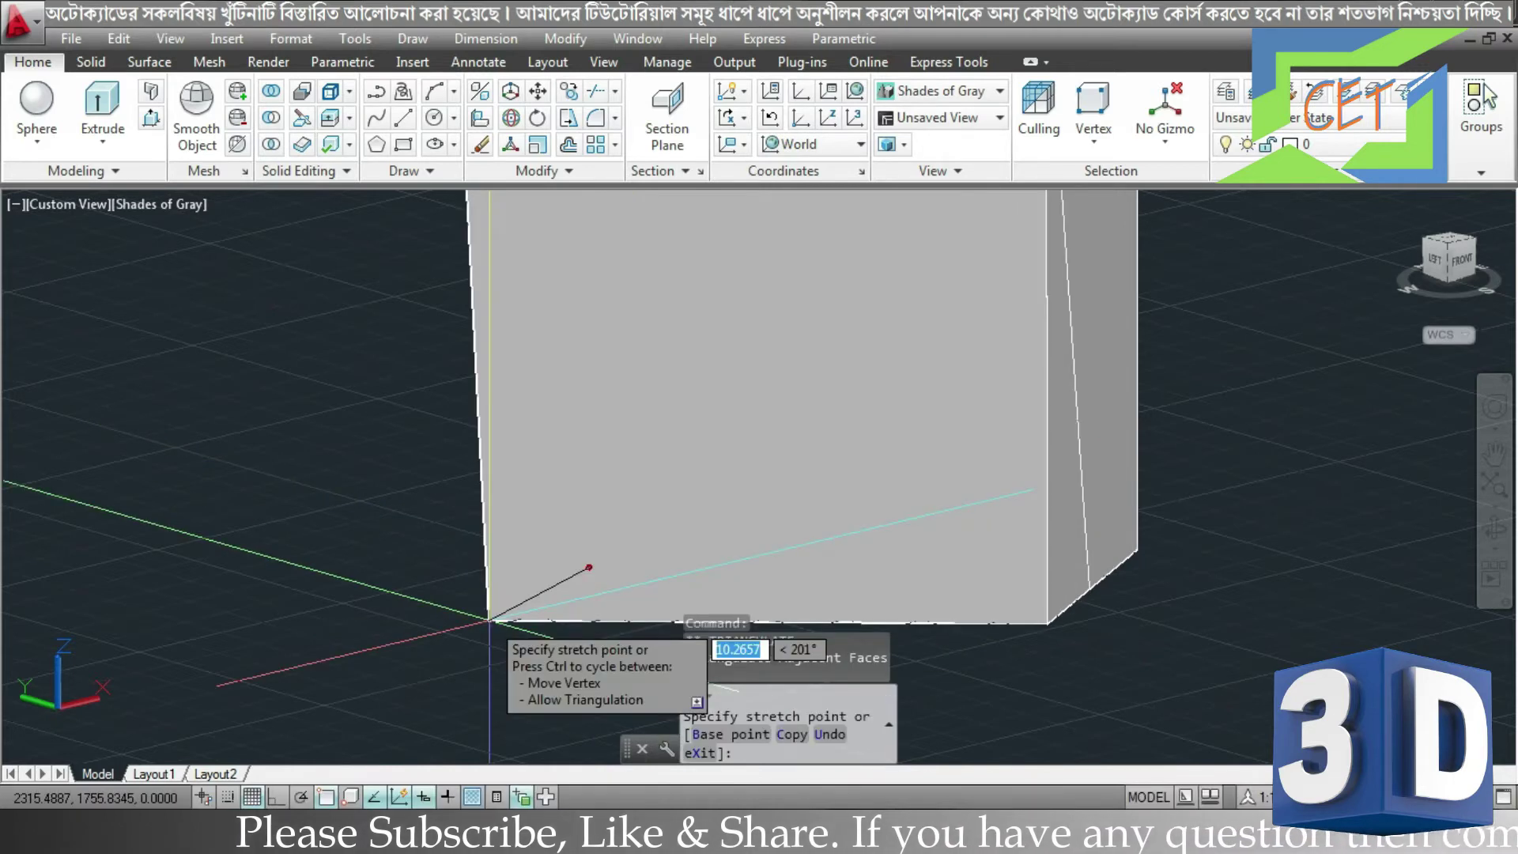
right_click(490, 627)
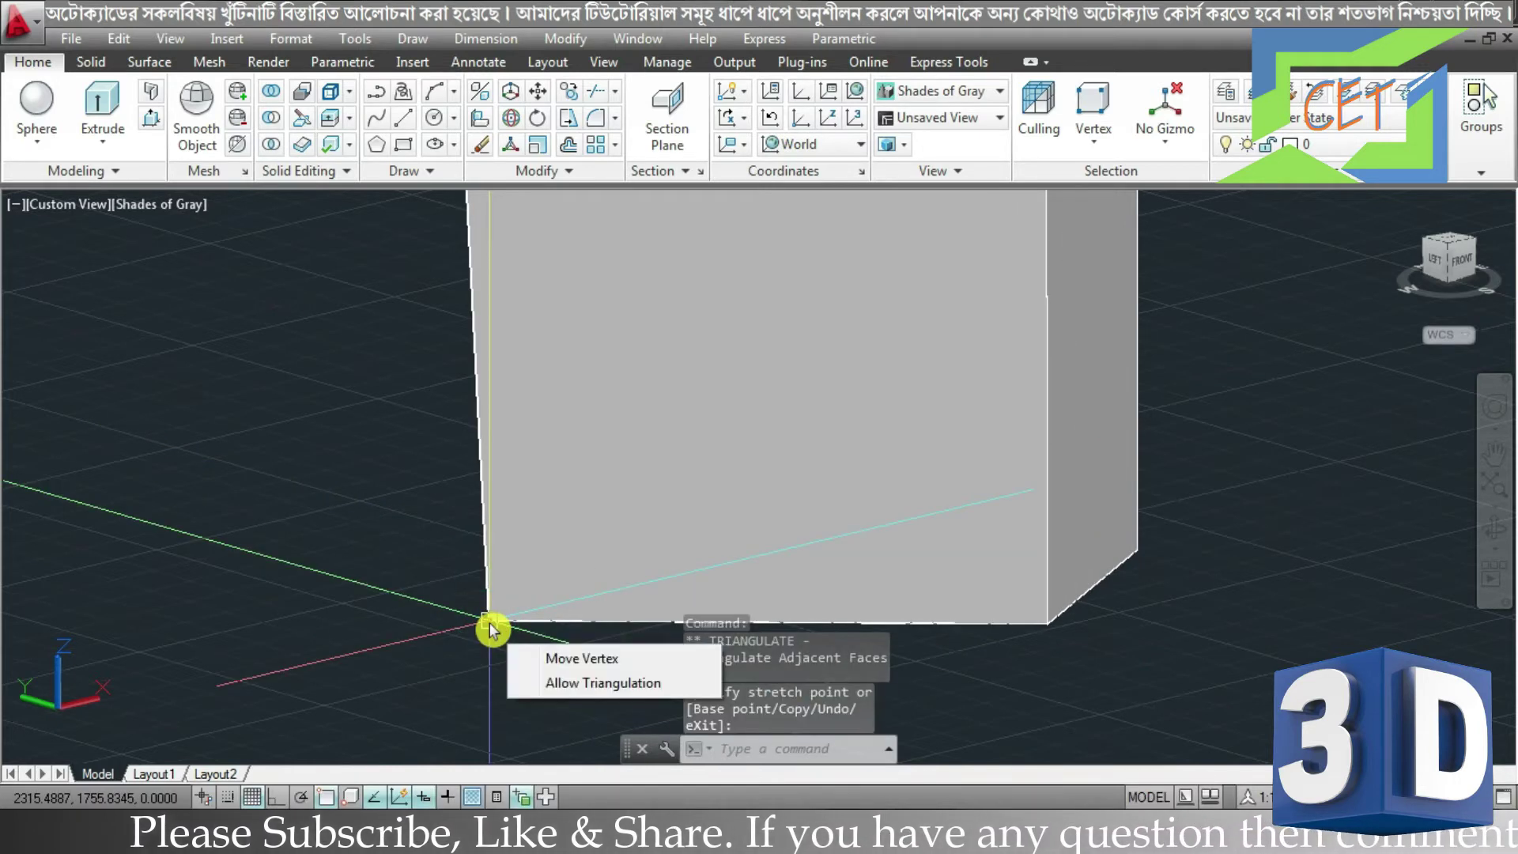
key(Escape)
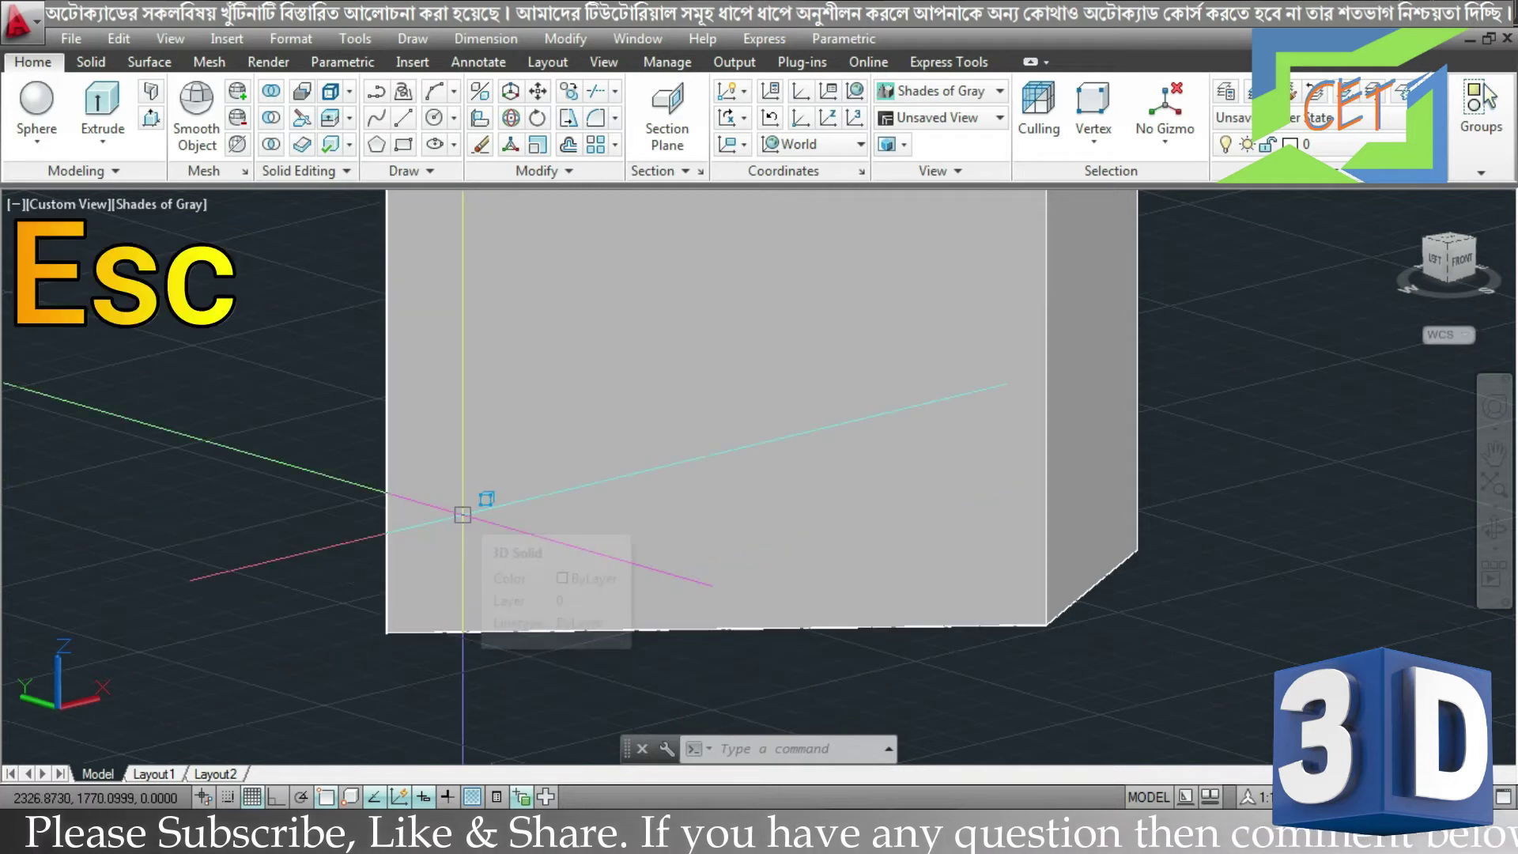
key(ctrl+z)
- Switch the subobject selection filter to Edge and zoom in on the stool
click(1079, 143)
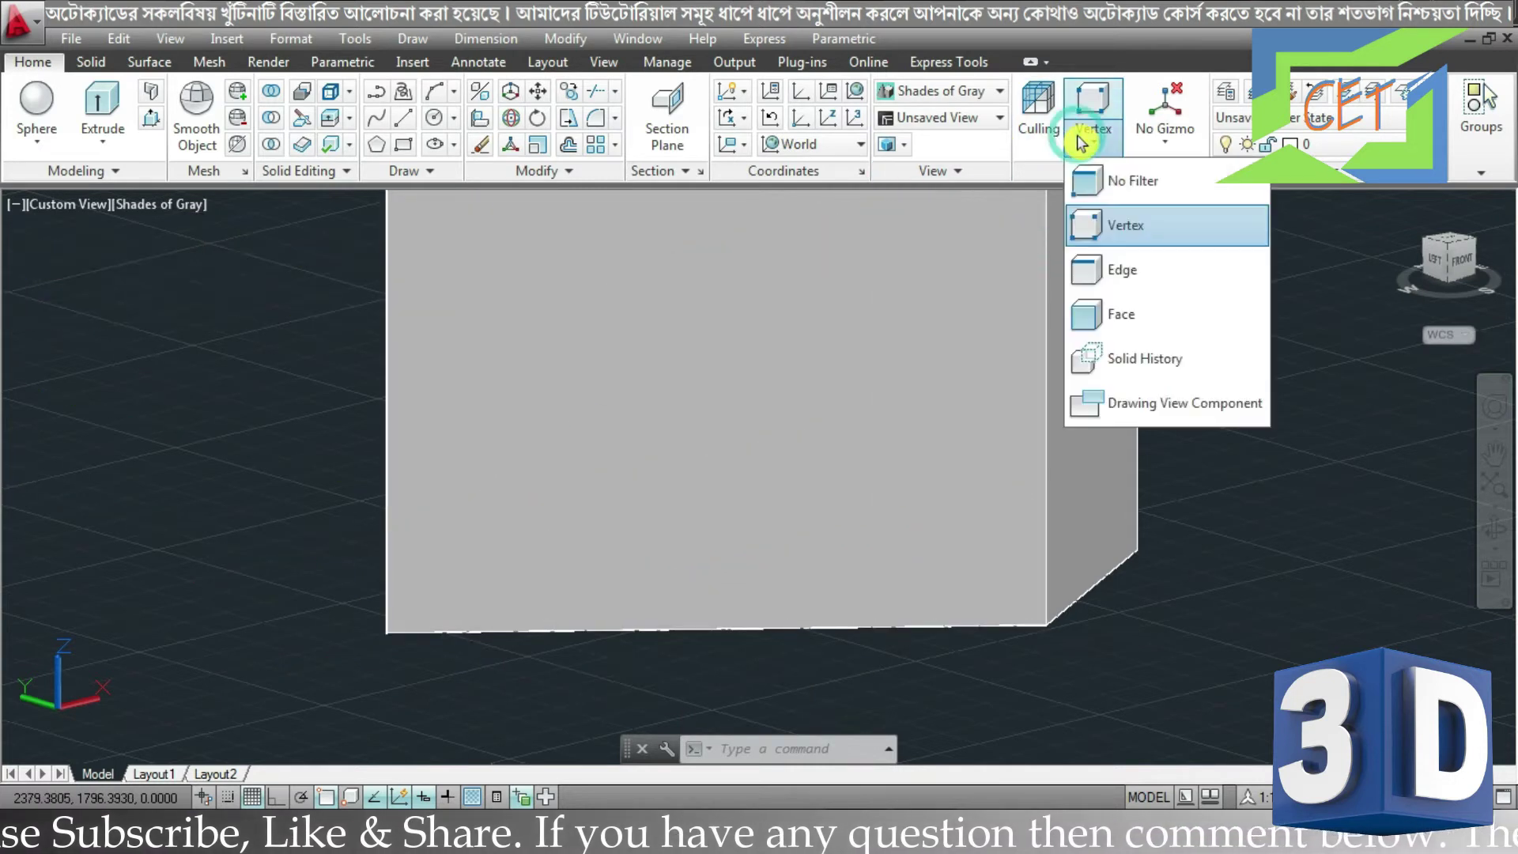
click(1117, 280)
scroll(869, 513, down, 2)
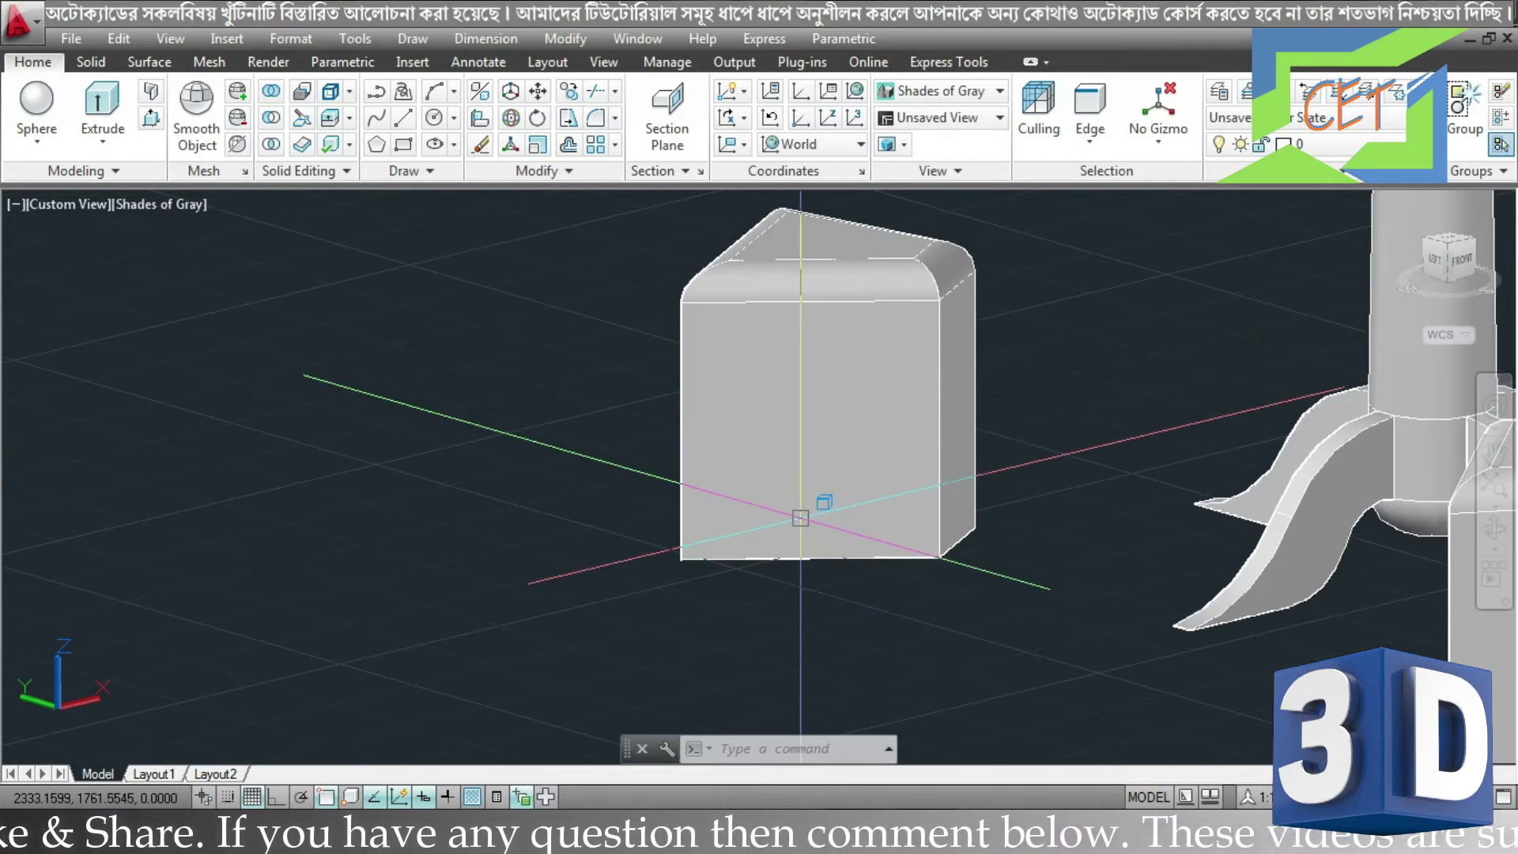
scroll(800, 518, up, 1)
scroll(820, 566, up, 3)
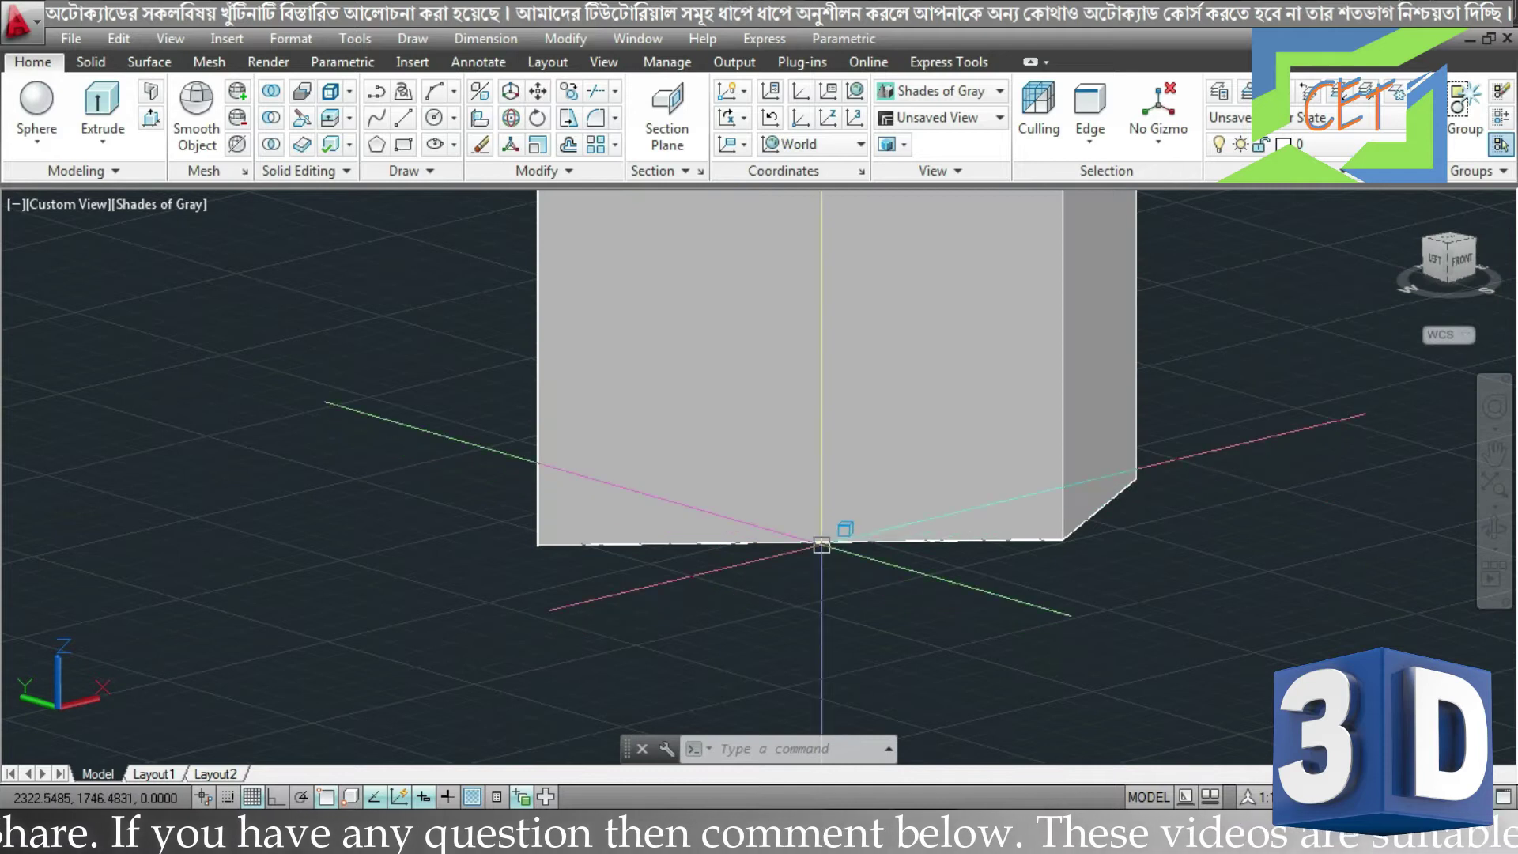
- Stretch the stool's bottom face toward the origin using its bottom edge
click(822, 543)
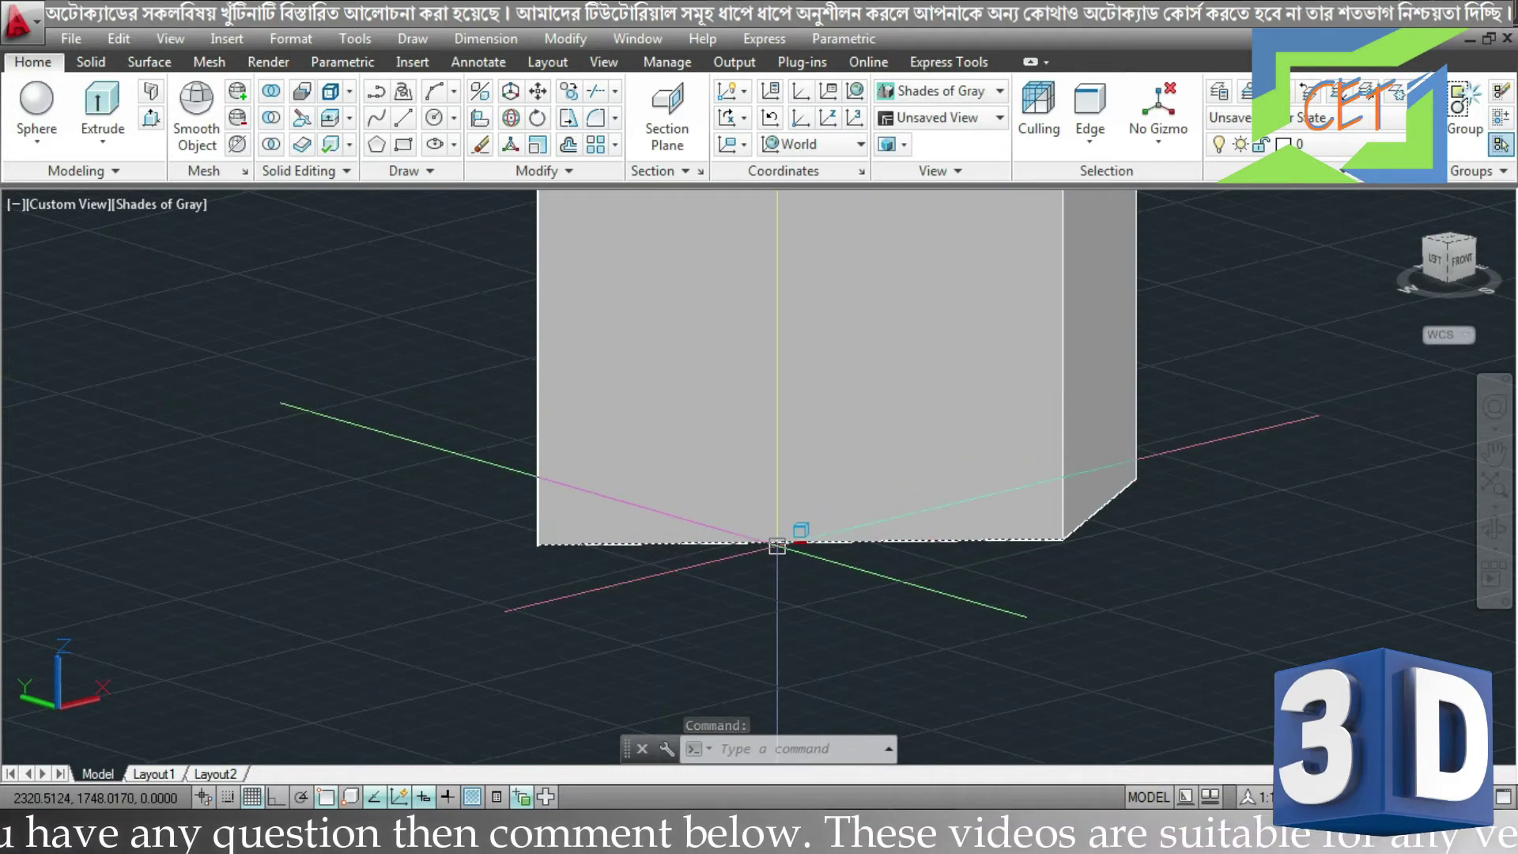
click(802, 546)
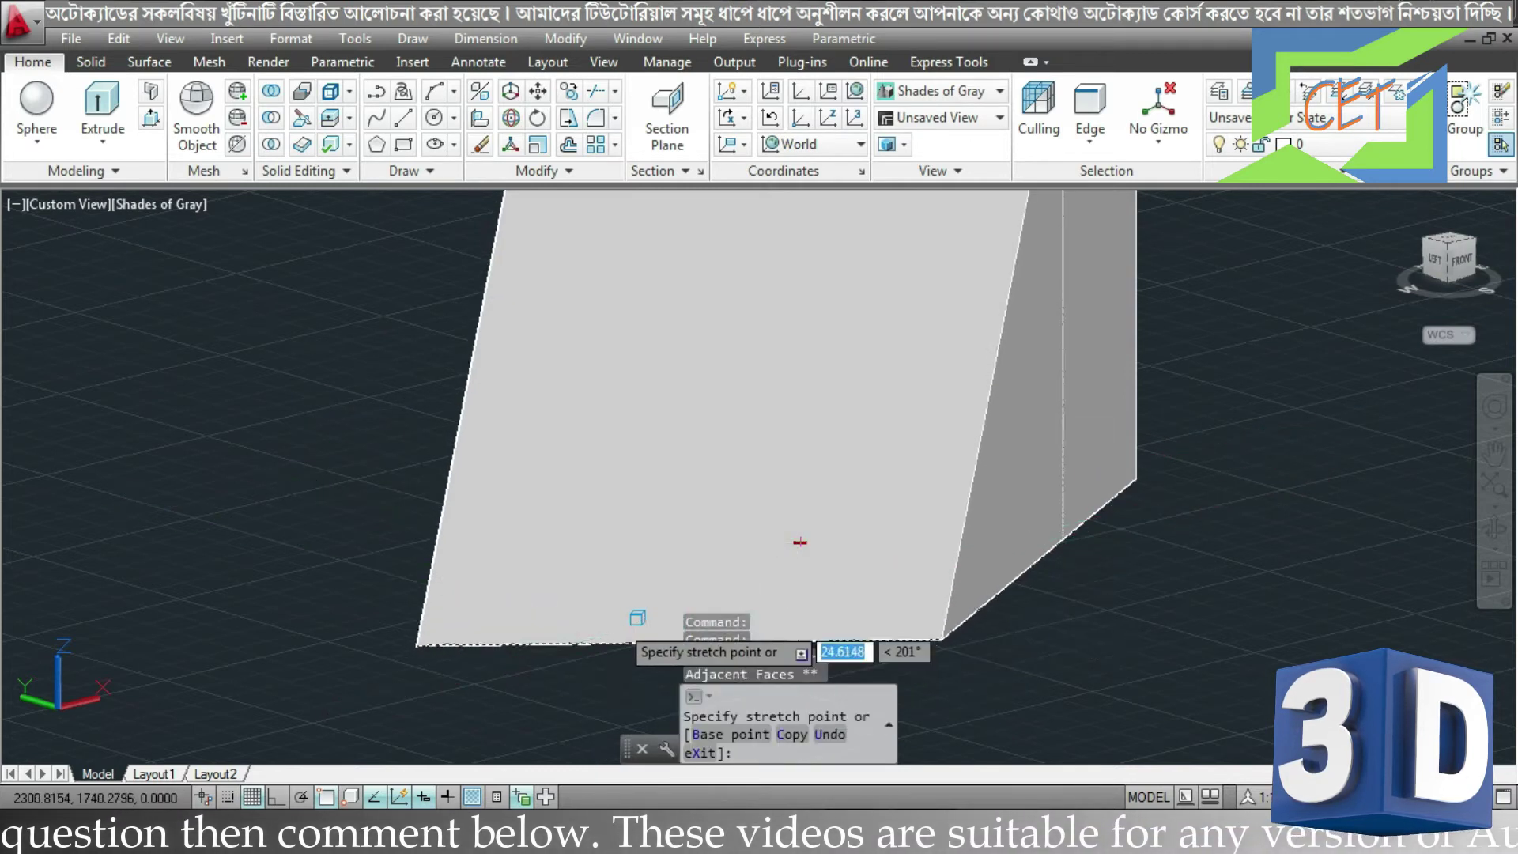
middle_drag(816, 731, 800, 542)
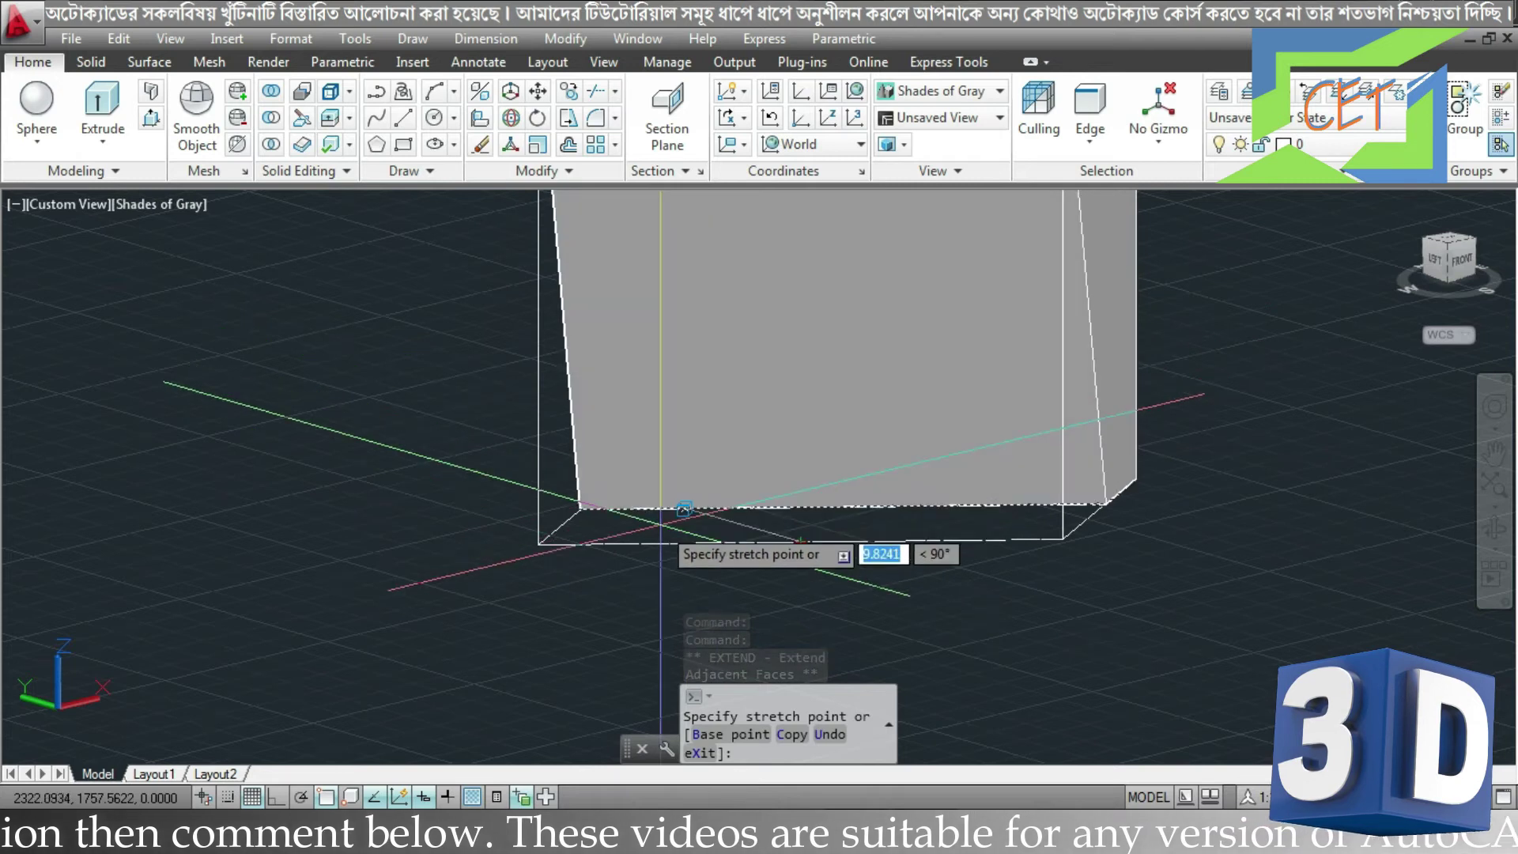
click(490, 624)
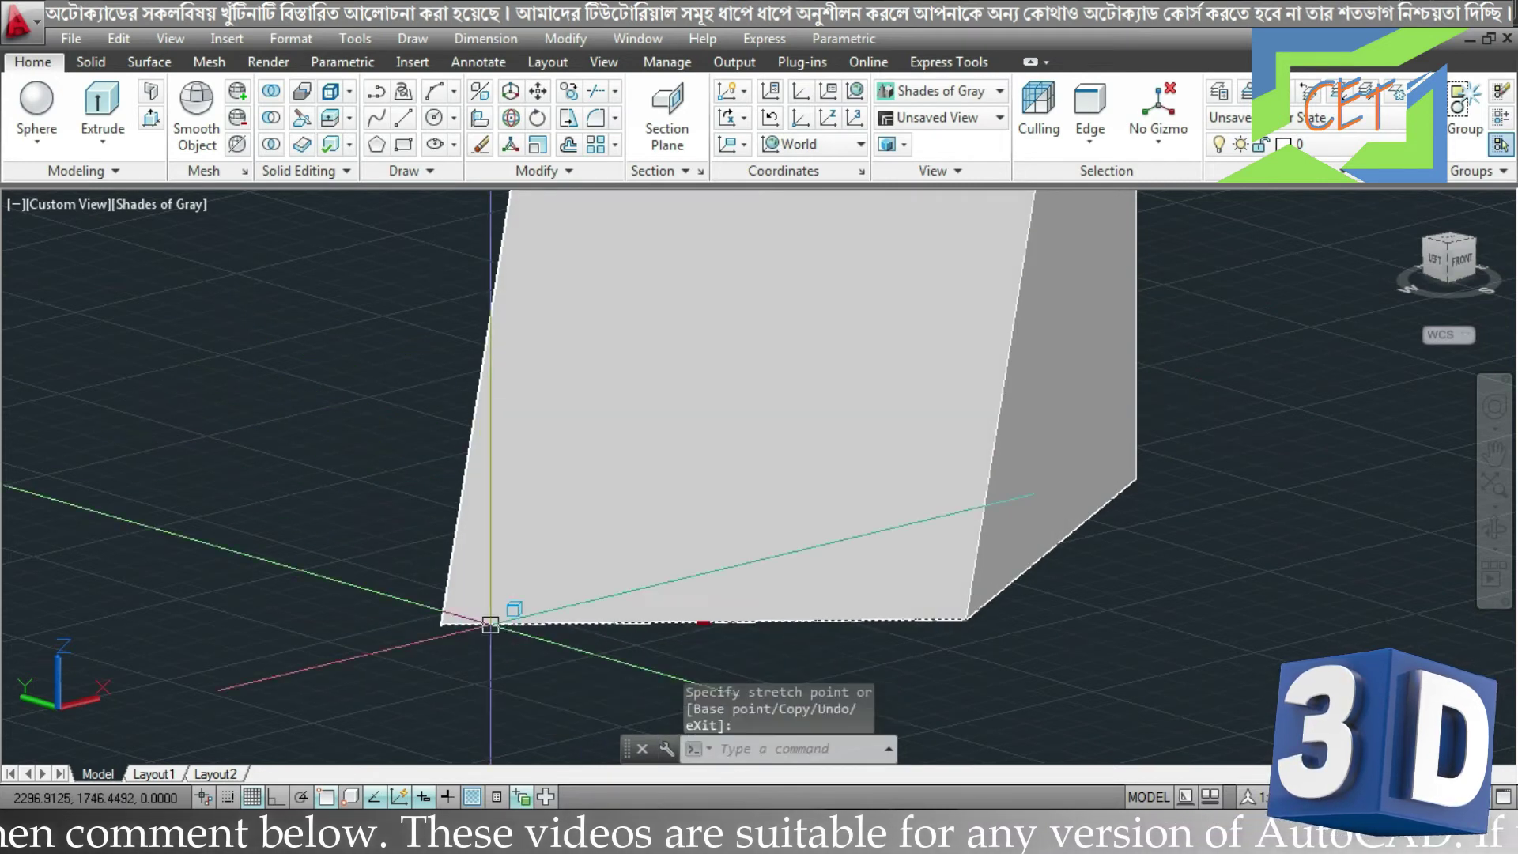
key(Escape)
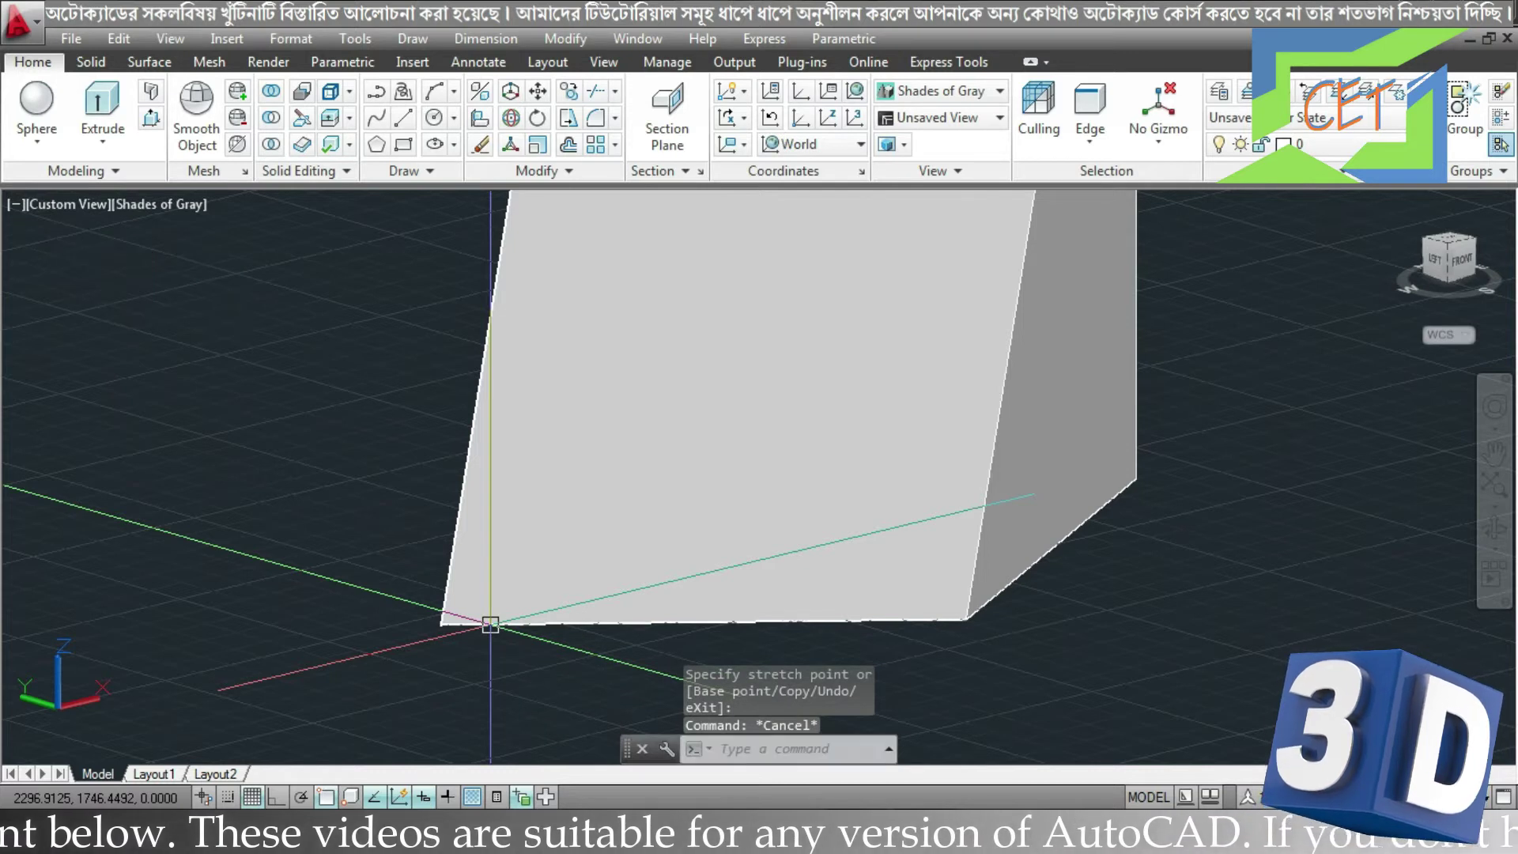
- Zoom and orbit to inspect the block, then undo the face stretch
scroll(1170, 583, down, 5)
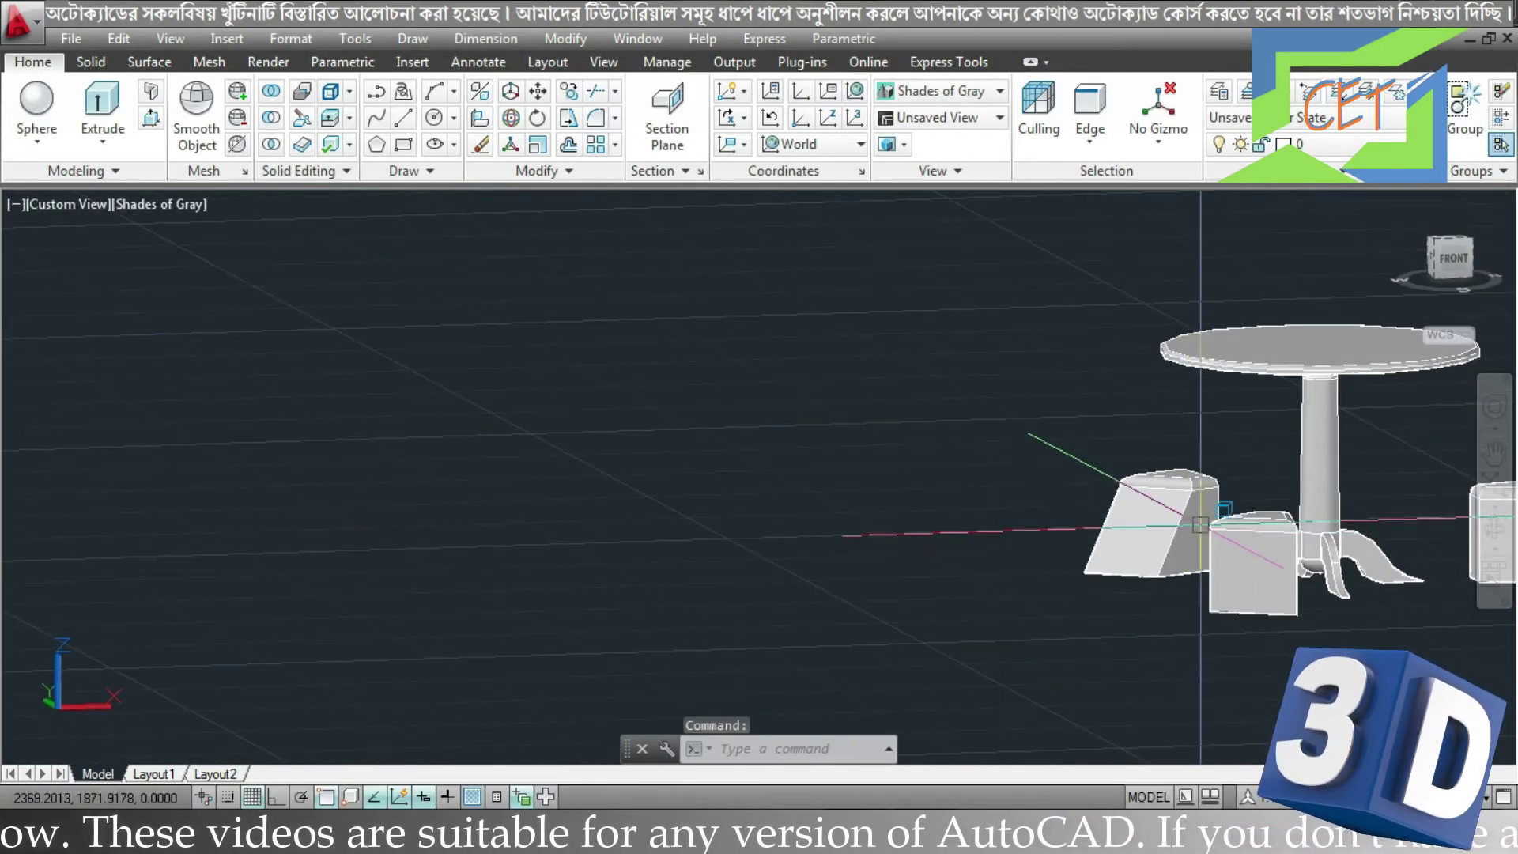
scroll(1202, 514, up, 2)
scroll(1199, 520, up, 3)
scroll(1199, 521, down, 1)
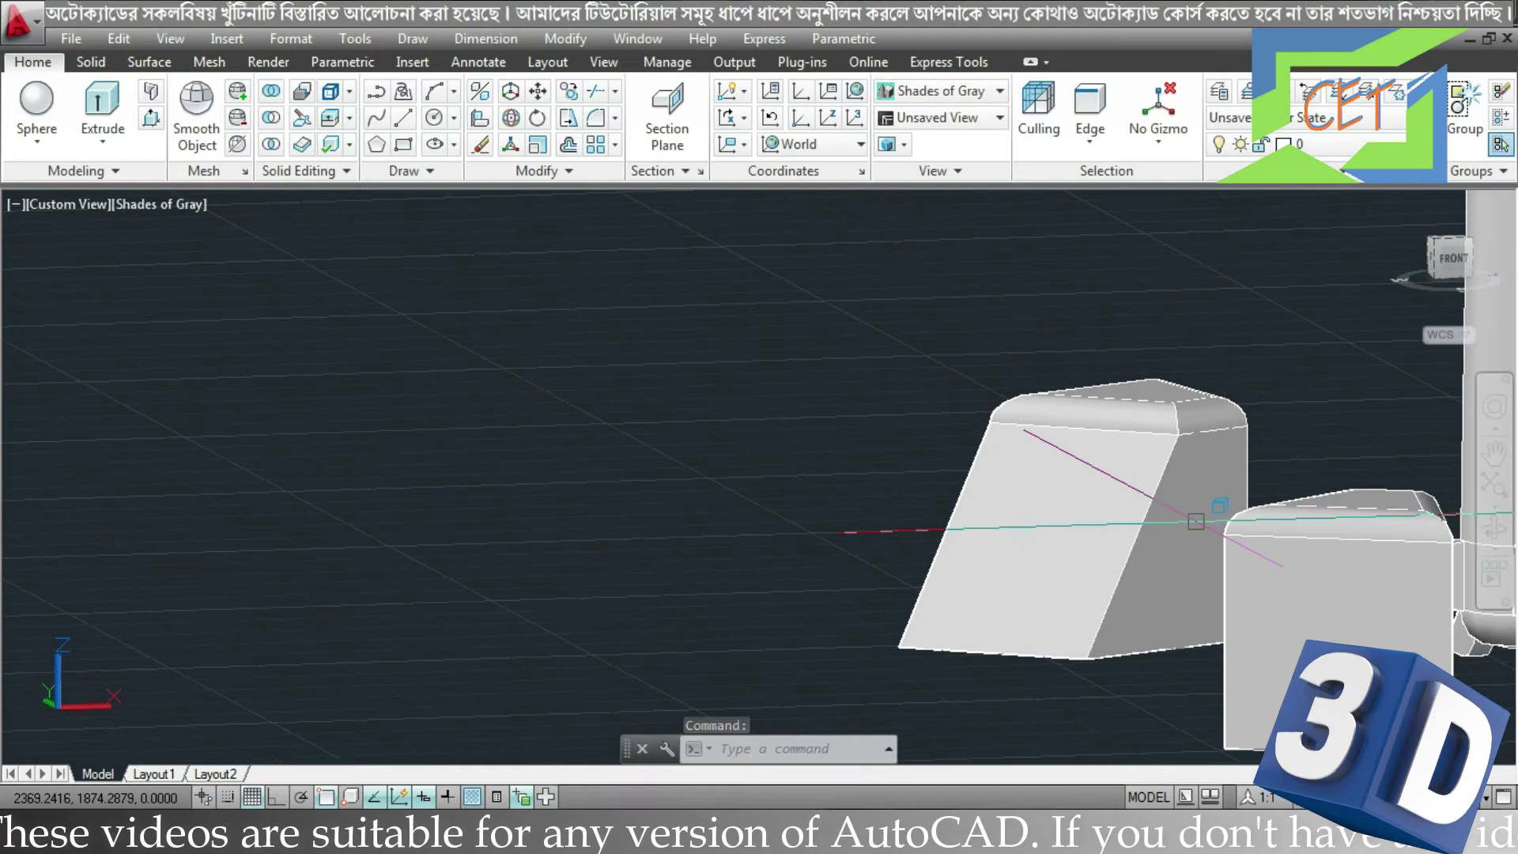
mouse_move(1209, 514)
shift+middle_down()
mouse_move(1217, 525)
mouse_move(1362, 498)
mouse_move(1459, 528)
mouse_move(1192, 522)
mouse_move(1205, 515)
shift+middle_up()
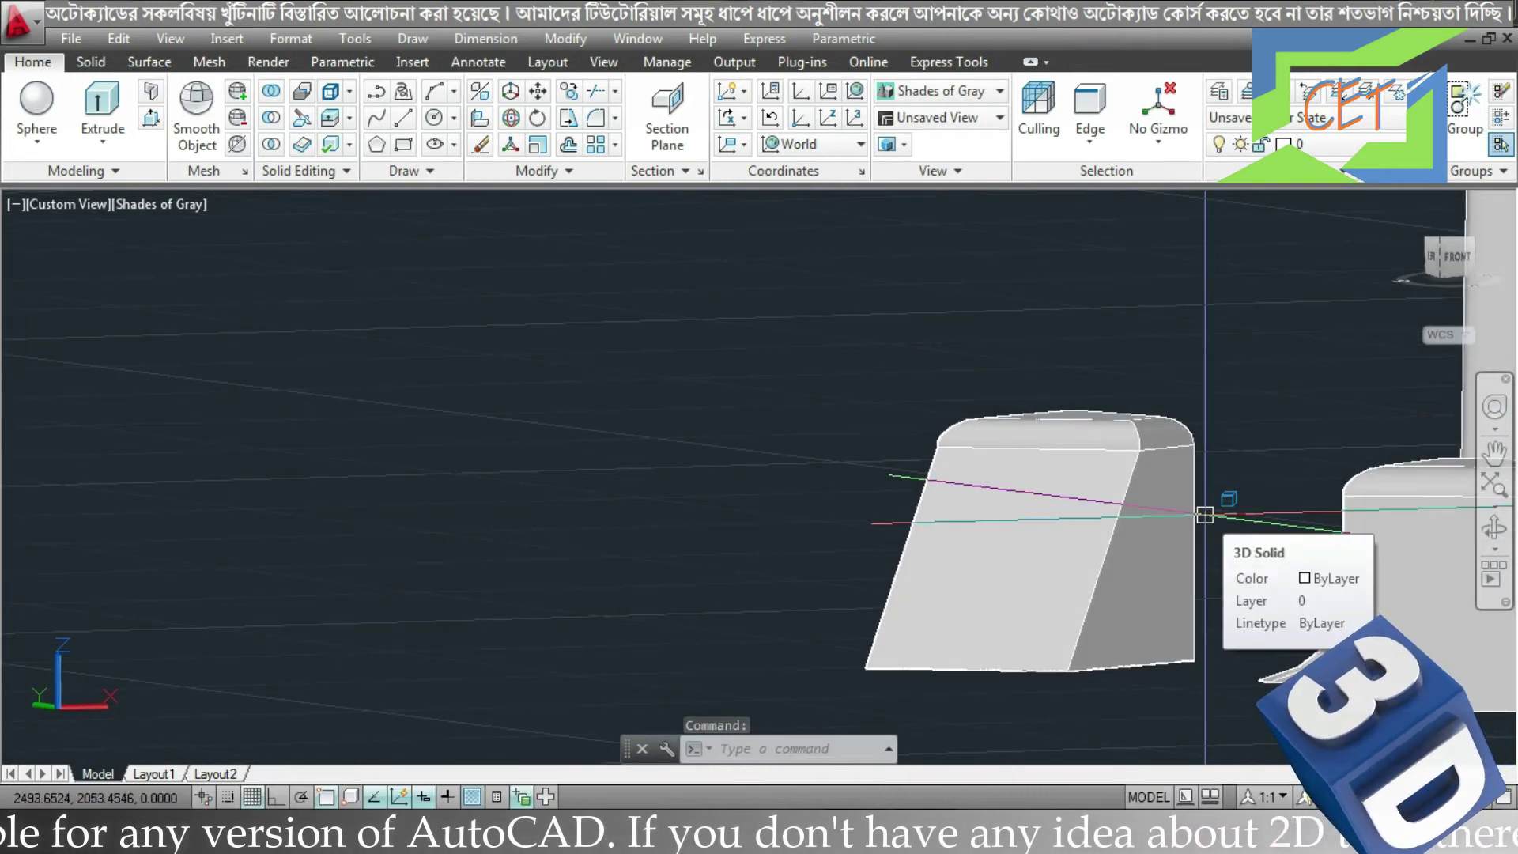
key(ctrl+z)
key(ctrl+z)
key(ctrl+z)
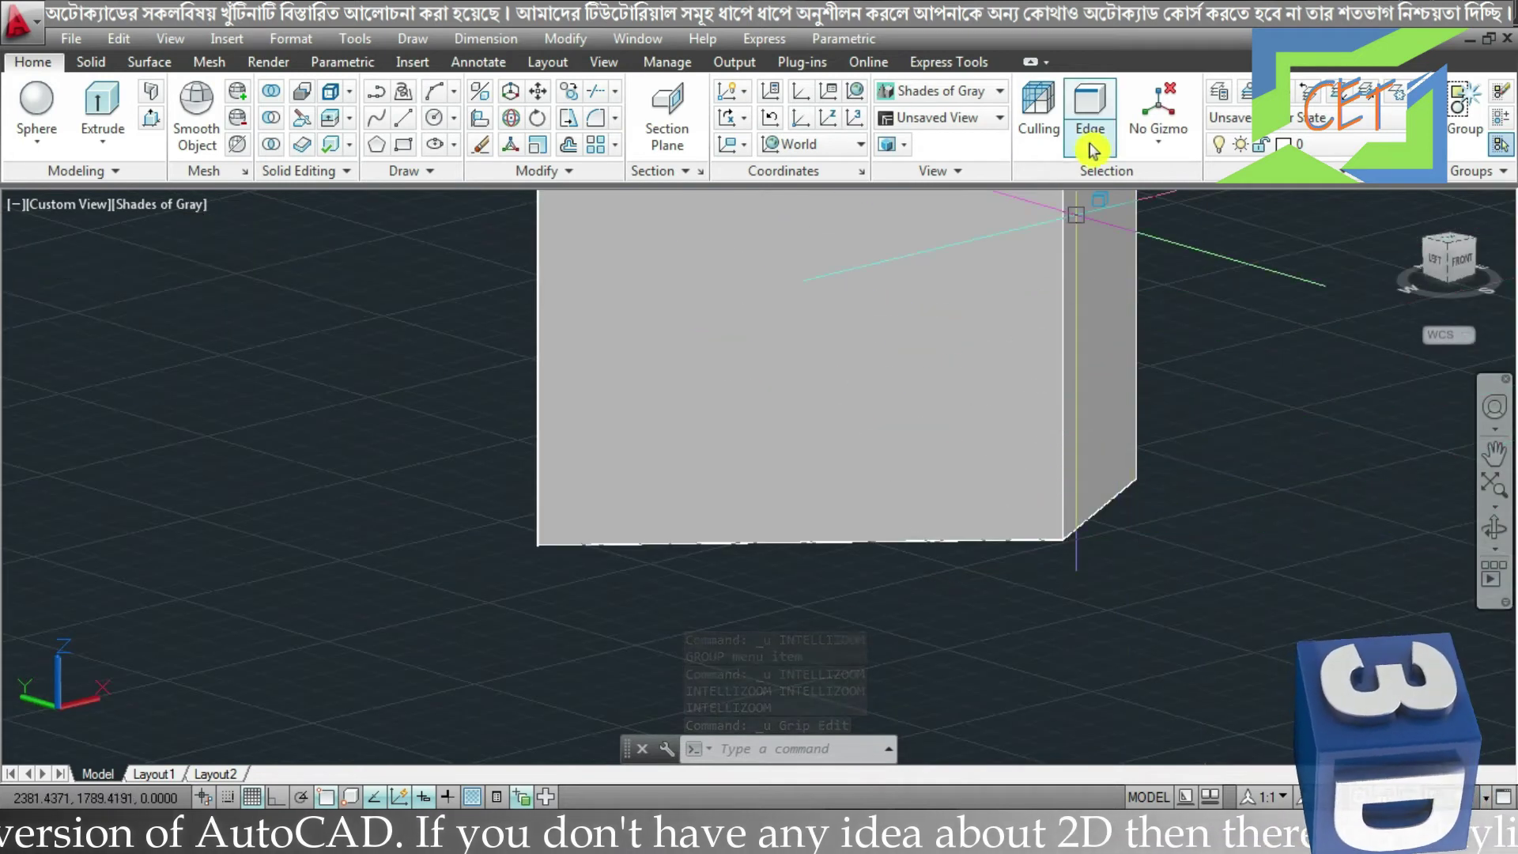
- Set the subobject filter to Face, test-pick the box's front face, then clear it
click(1093, 146)
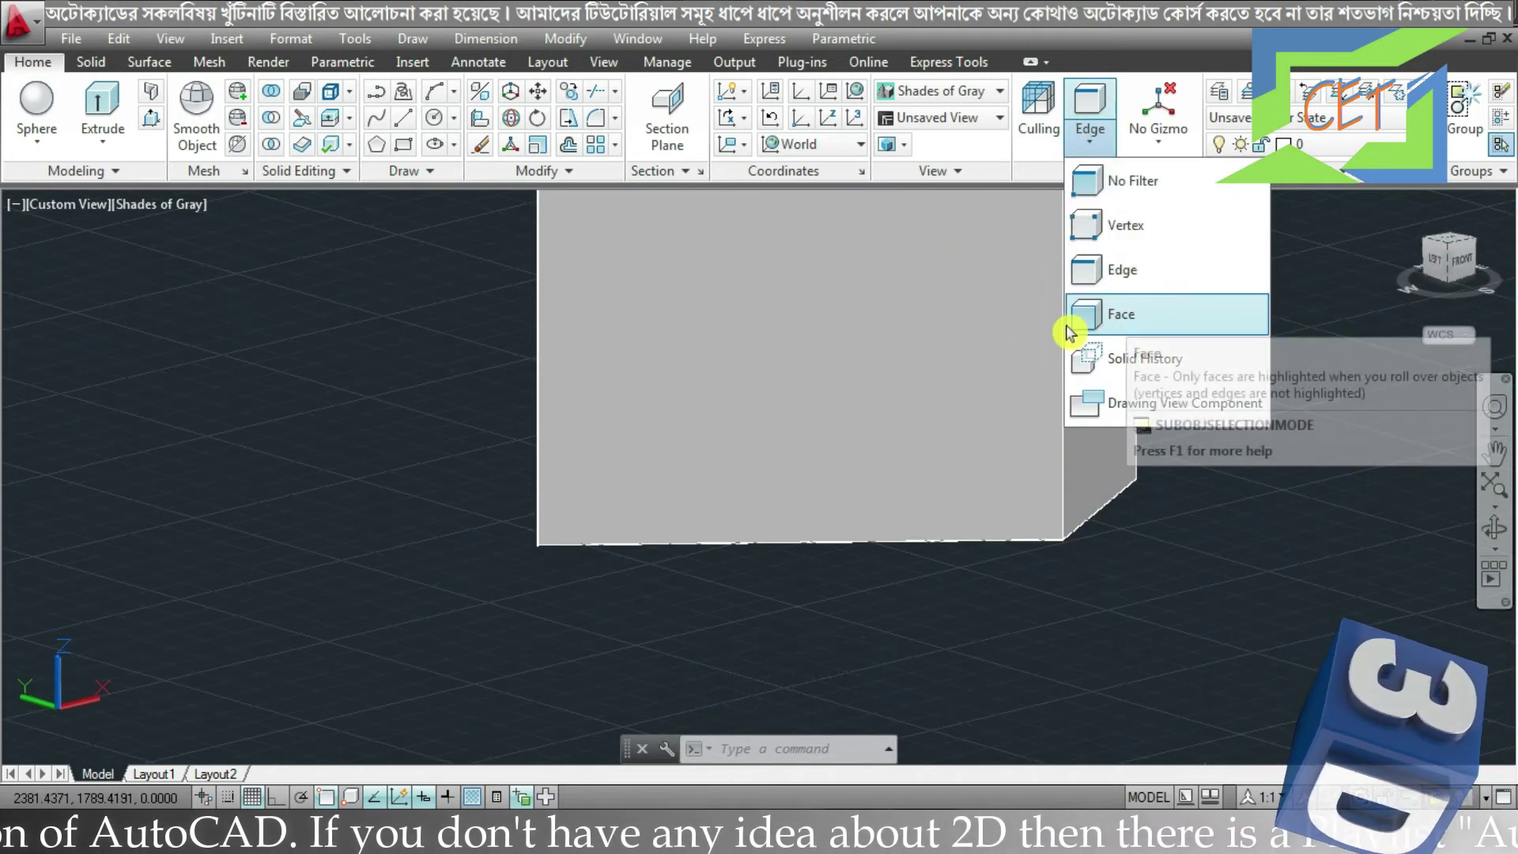
scroll(1122, 318, down, 5)
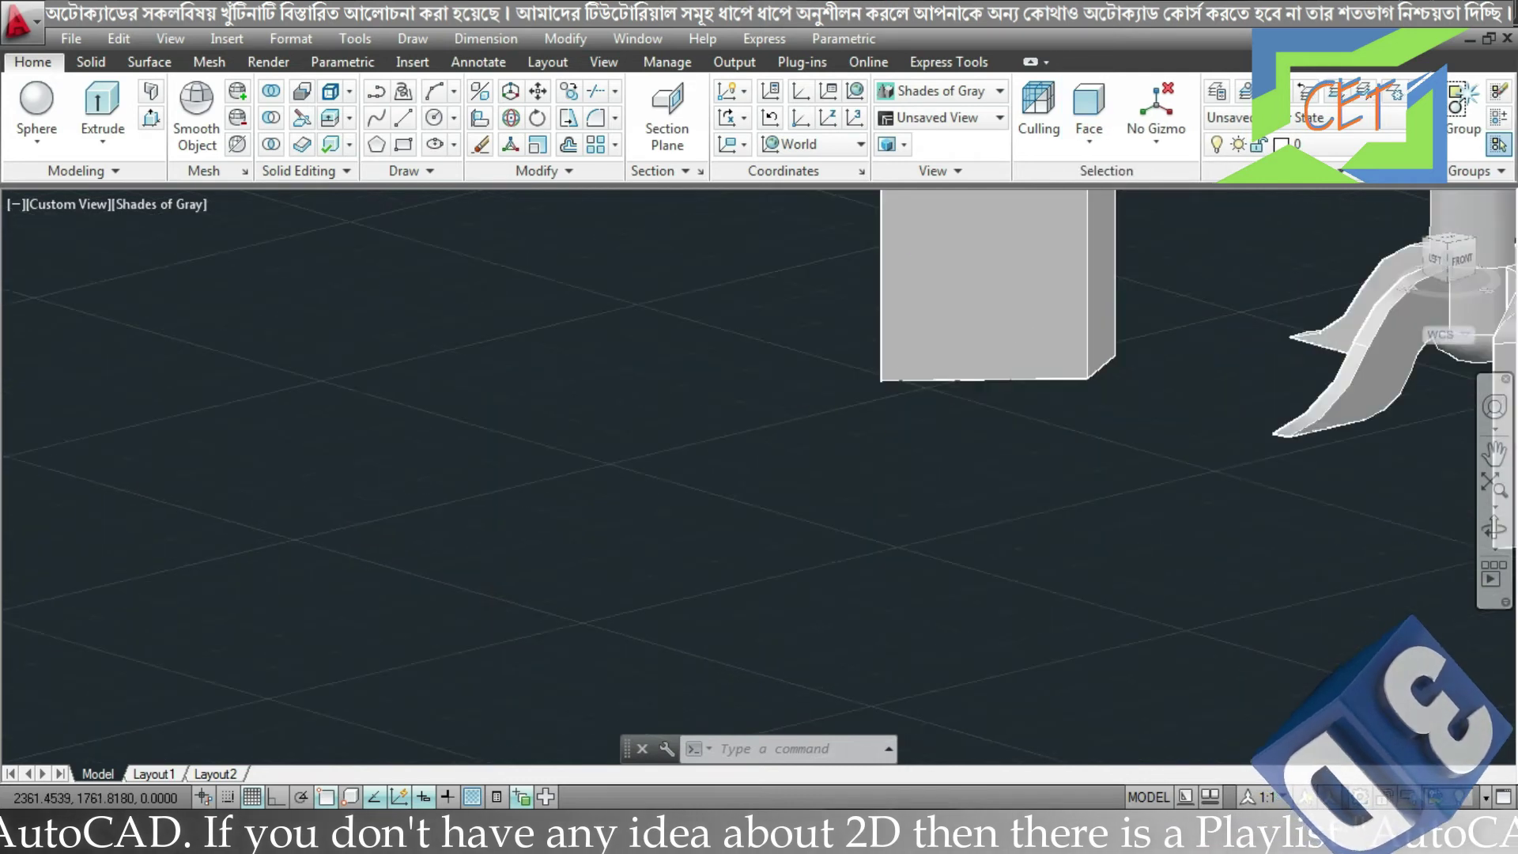
scroll(1024, 463, up, 3)
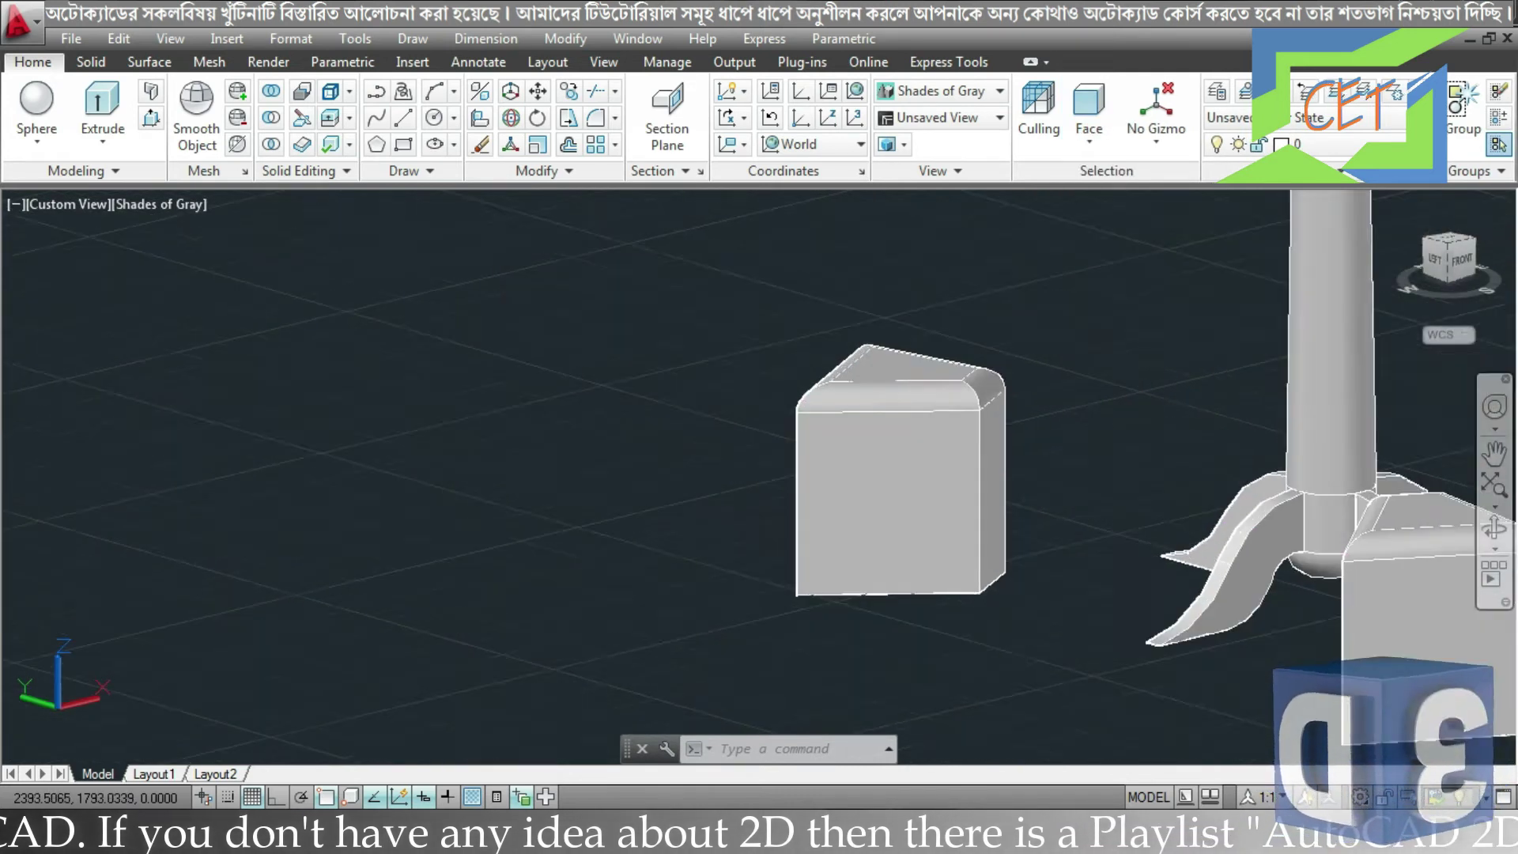
click(830, 519)
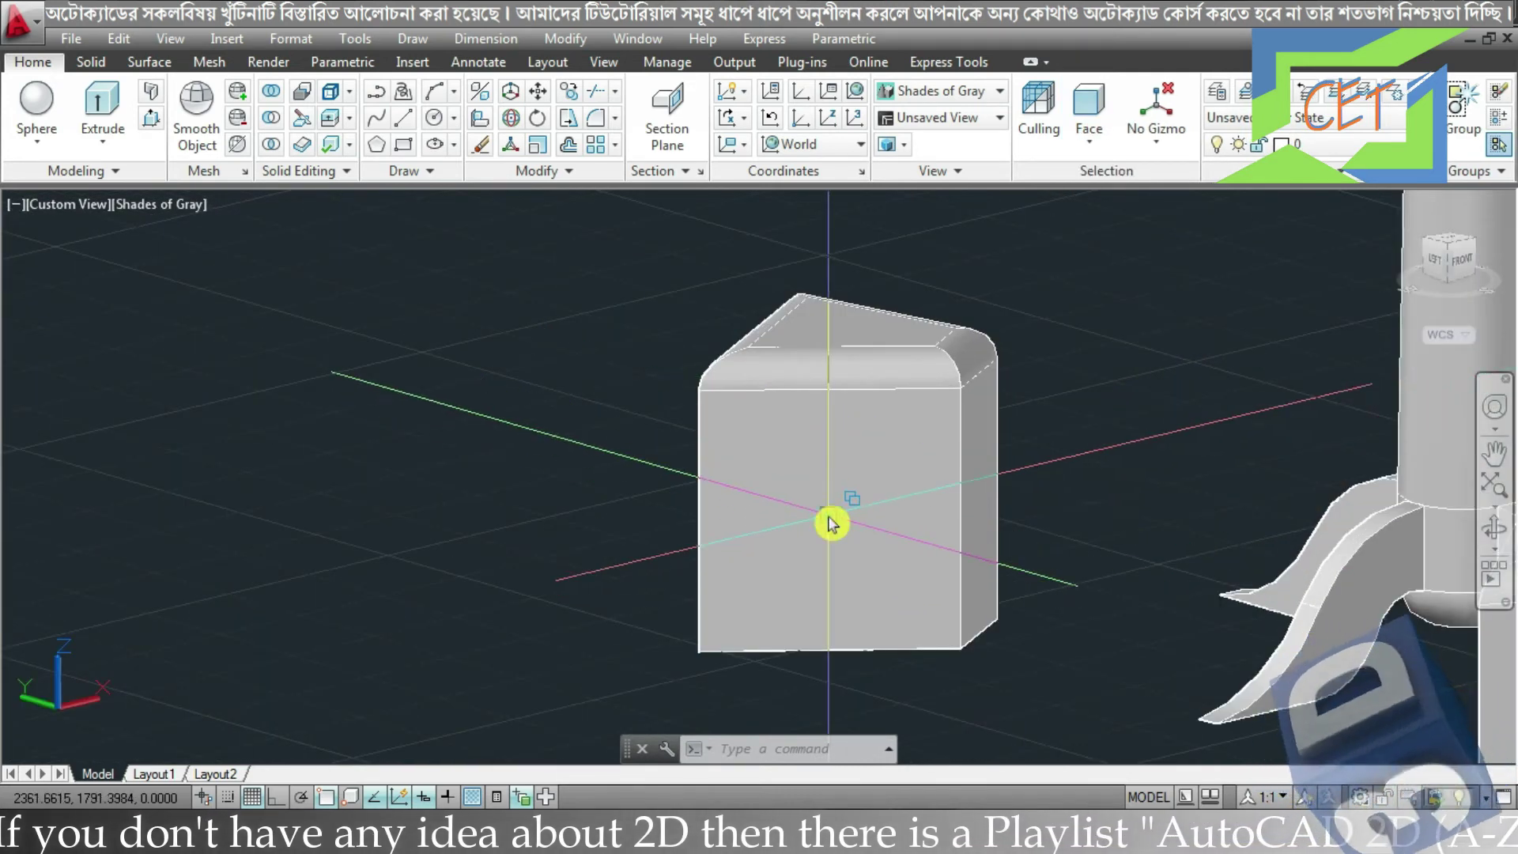
click(910, 585)
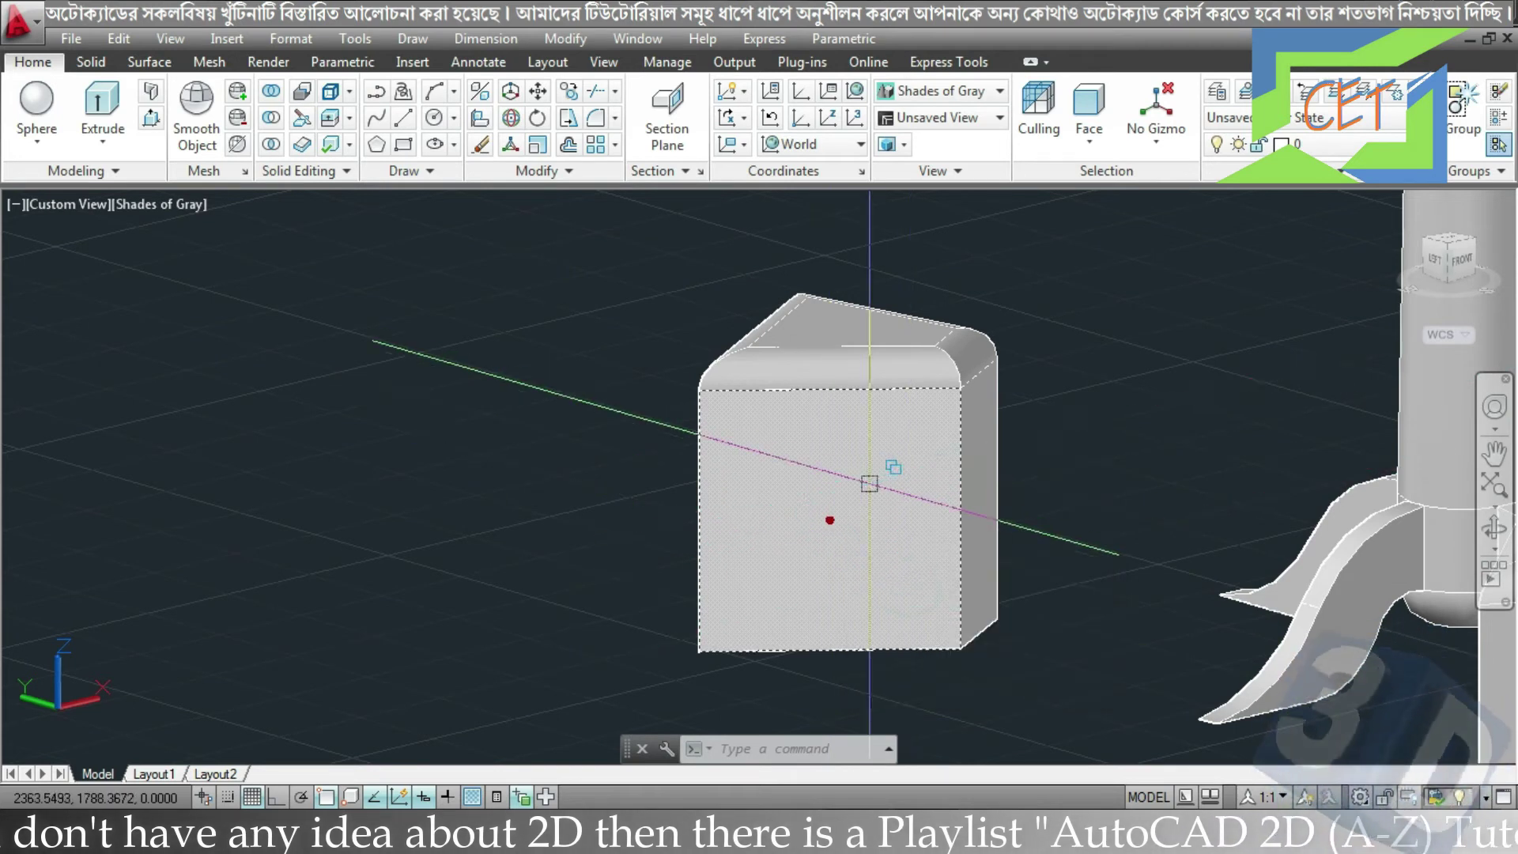
key(Escape)
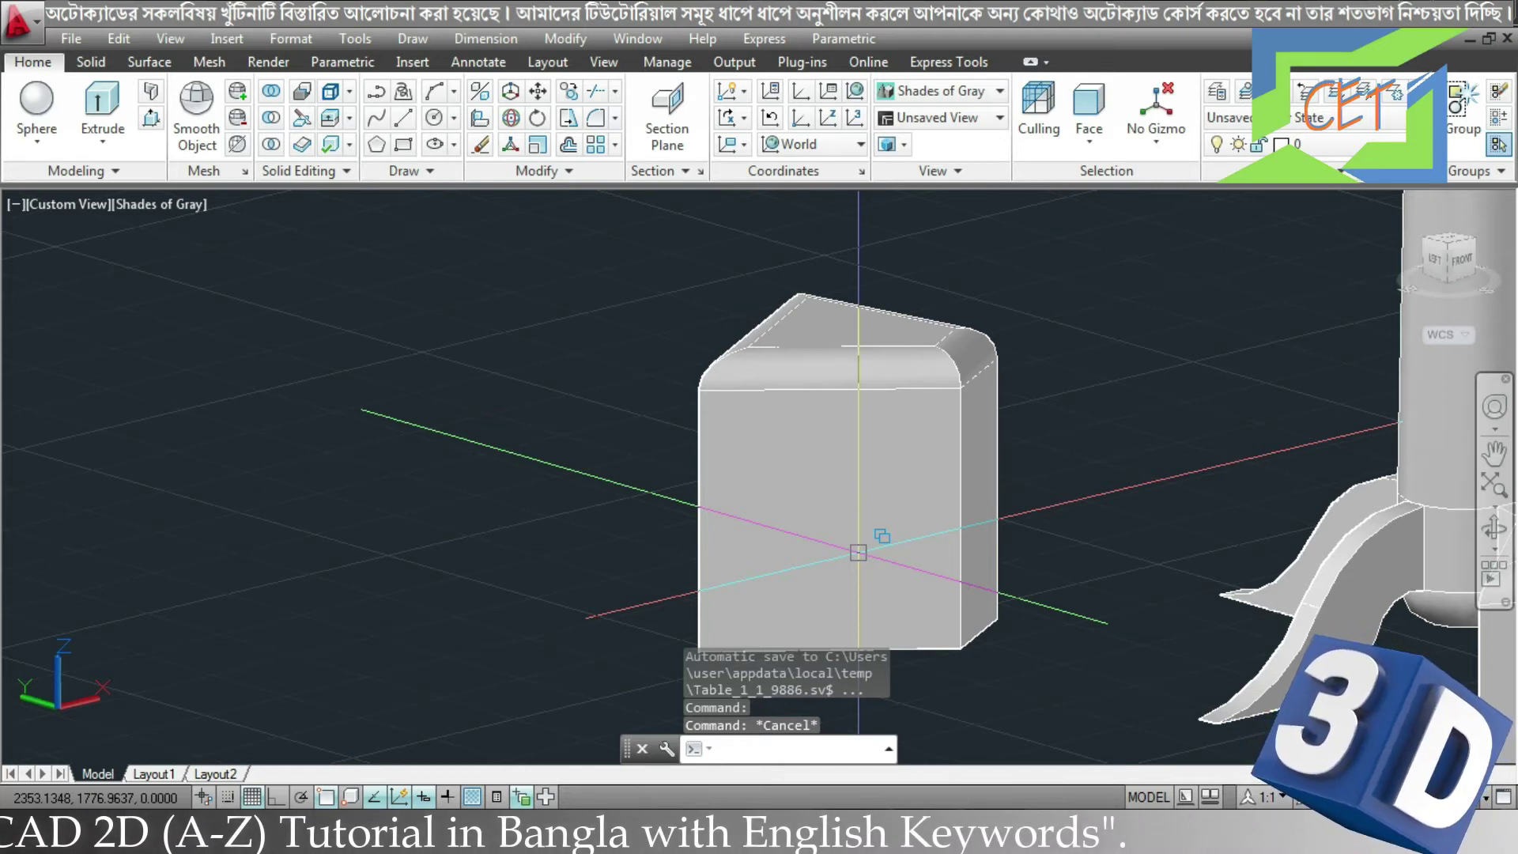
- Close the filter list, show the Solid ribbon tab and start Solid History, currently 0
click(1092, 151)
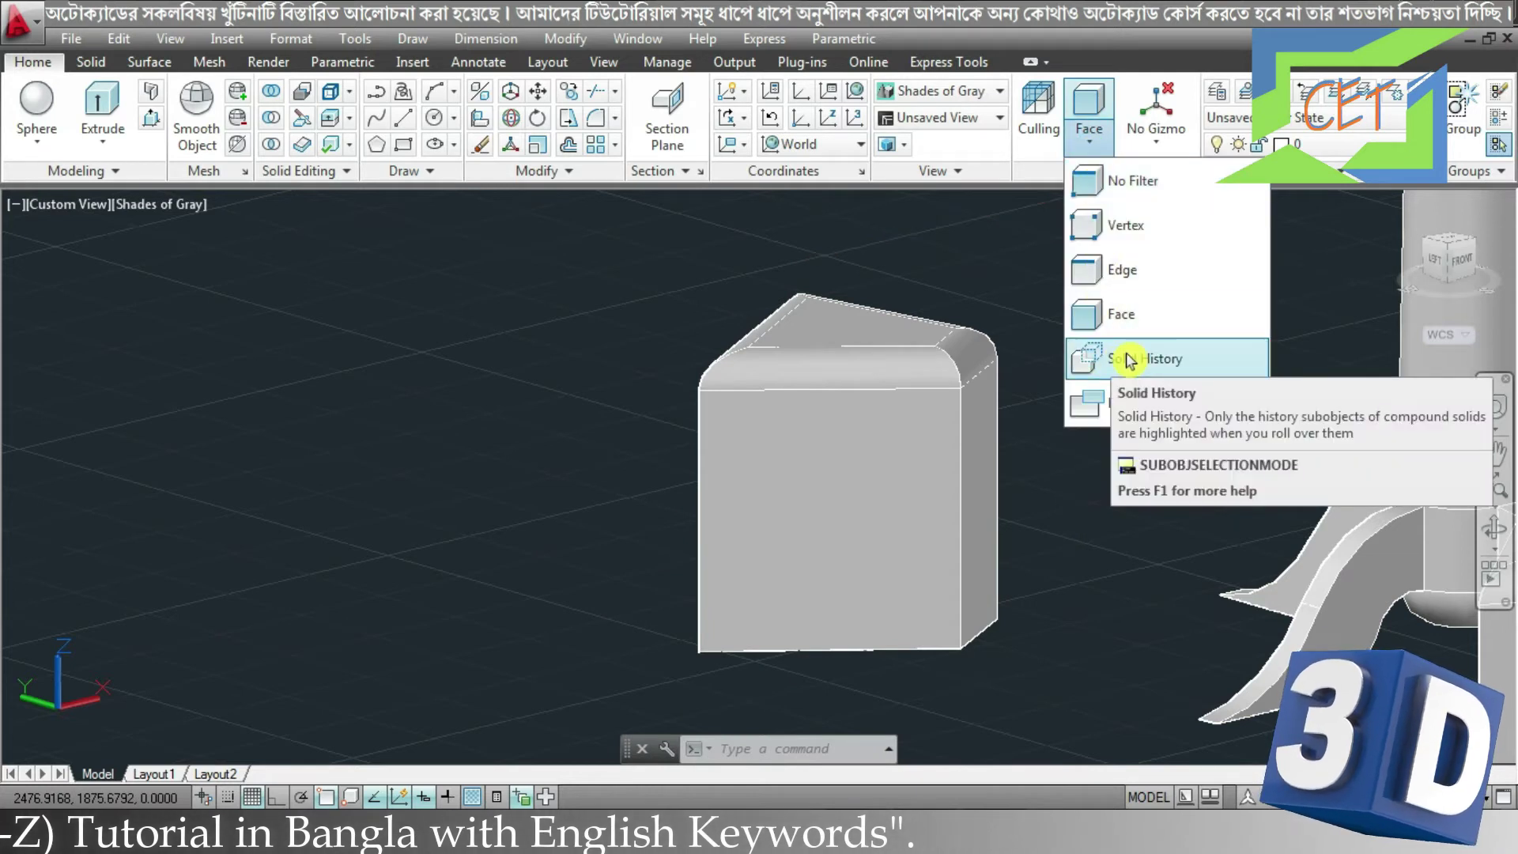
key(Escape)
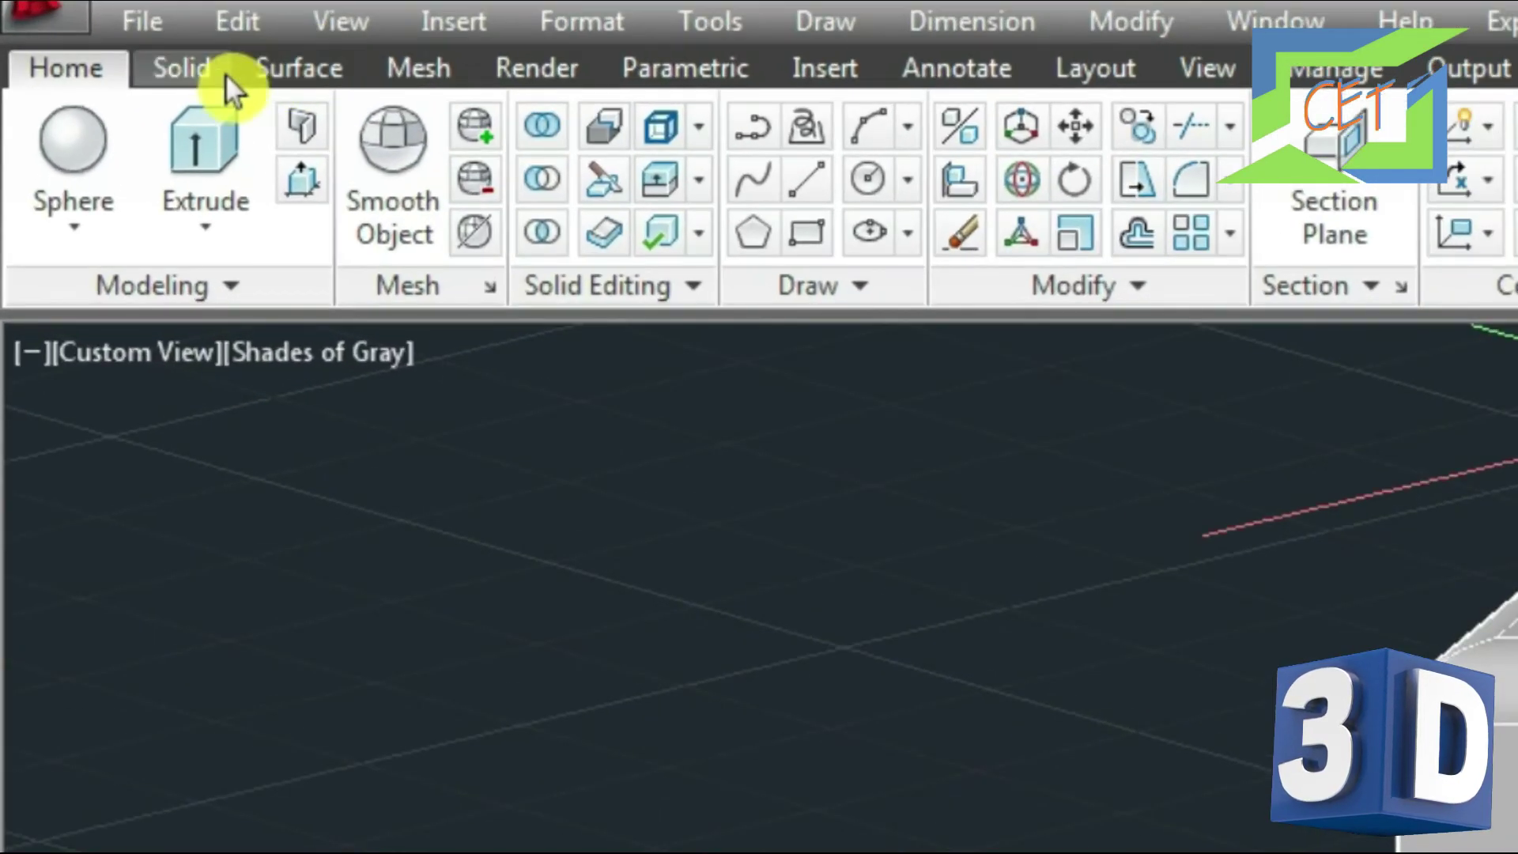
click(211, 75)
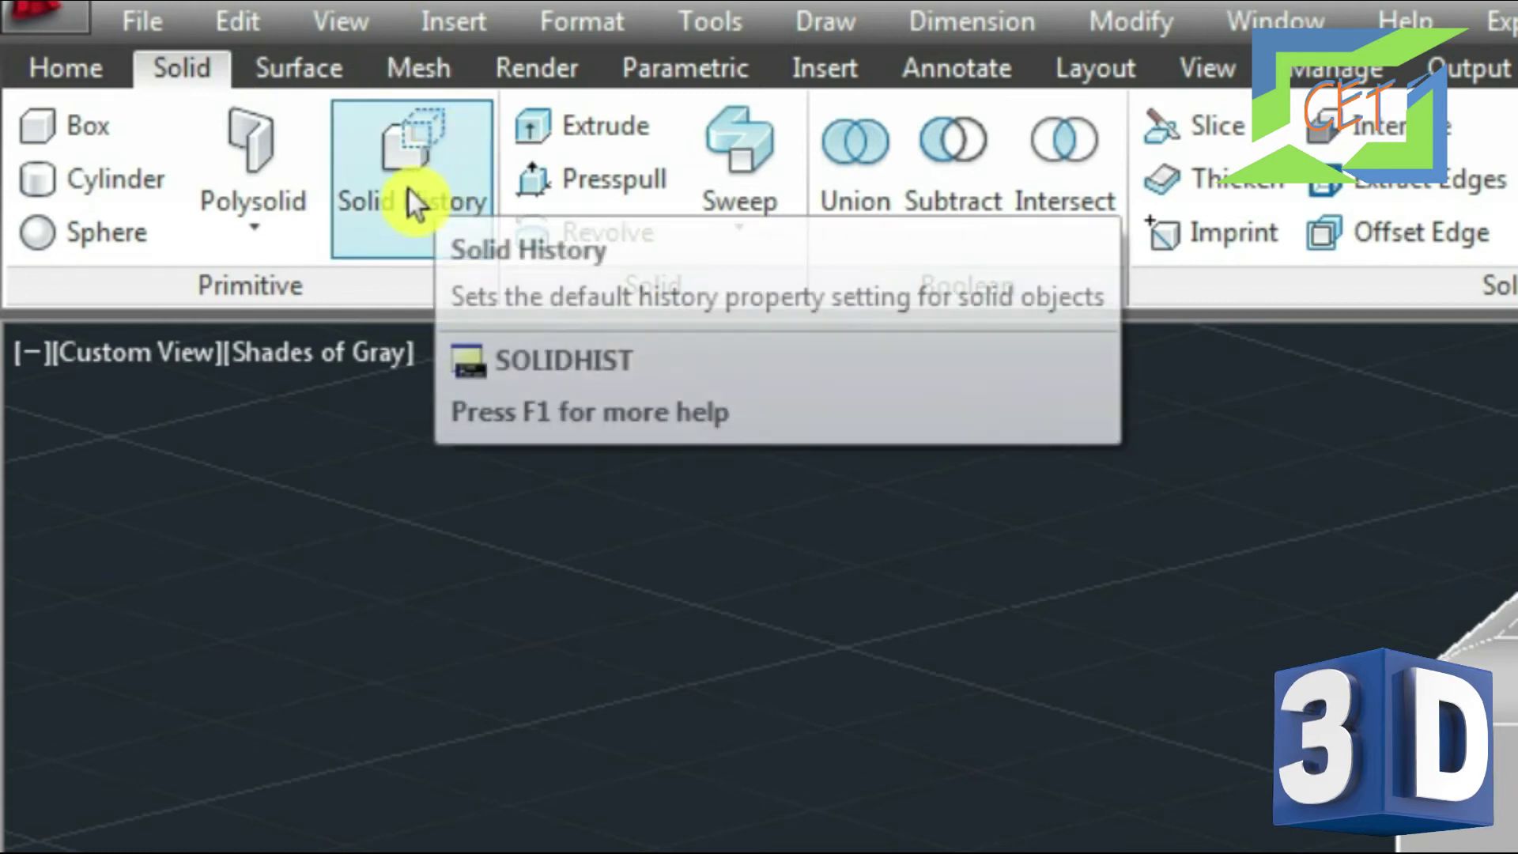
click(393, 188)
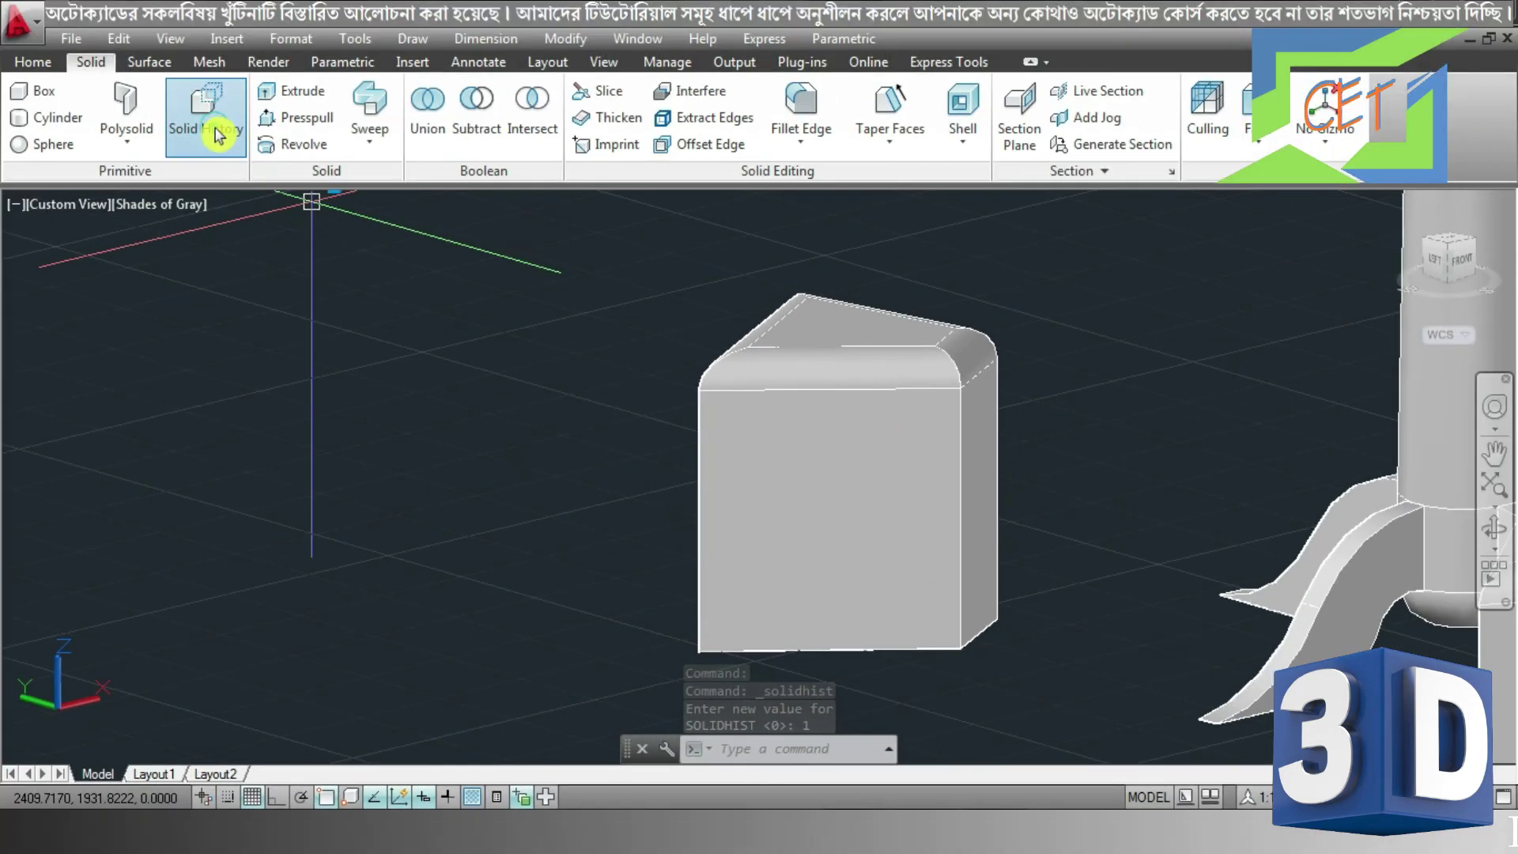
- Run SOLIDHIST from the command line and set its value to 1
click(218, 136)
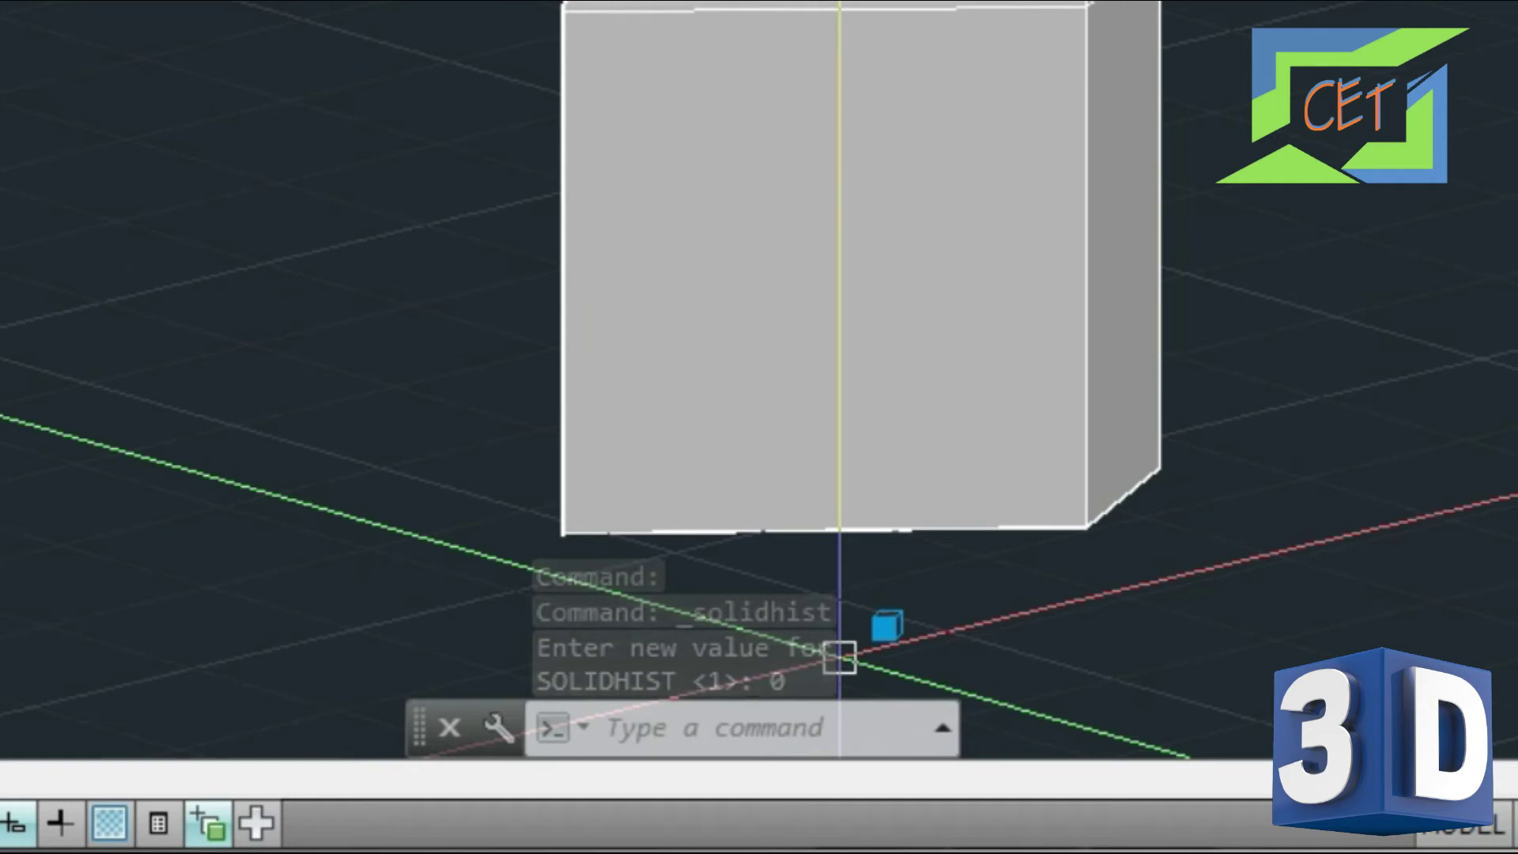
text(soli)
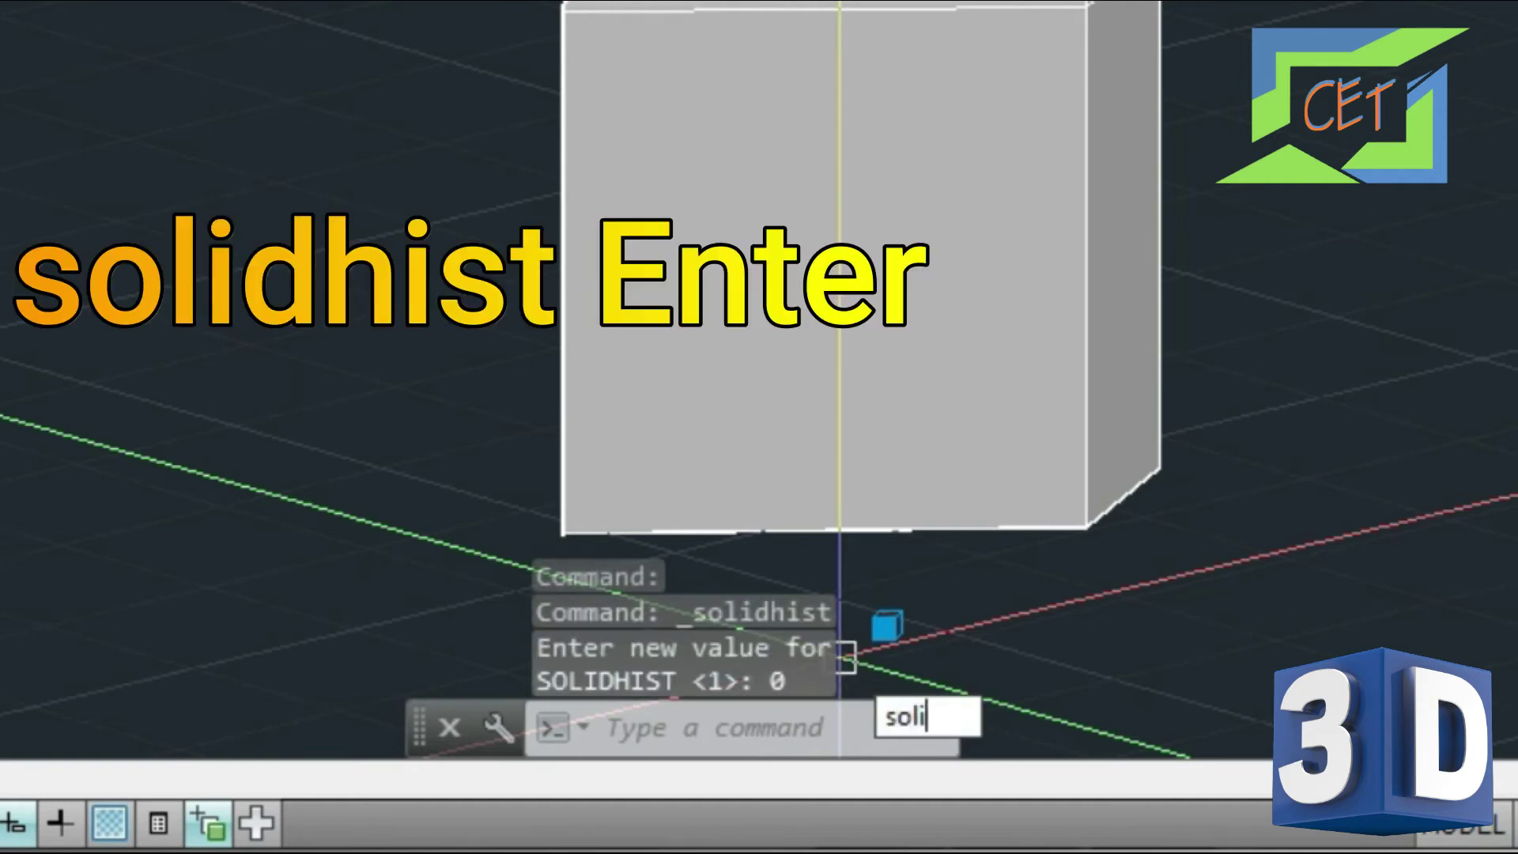
text(dhist)
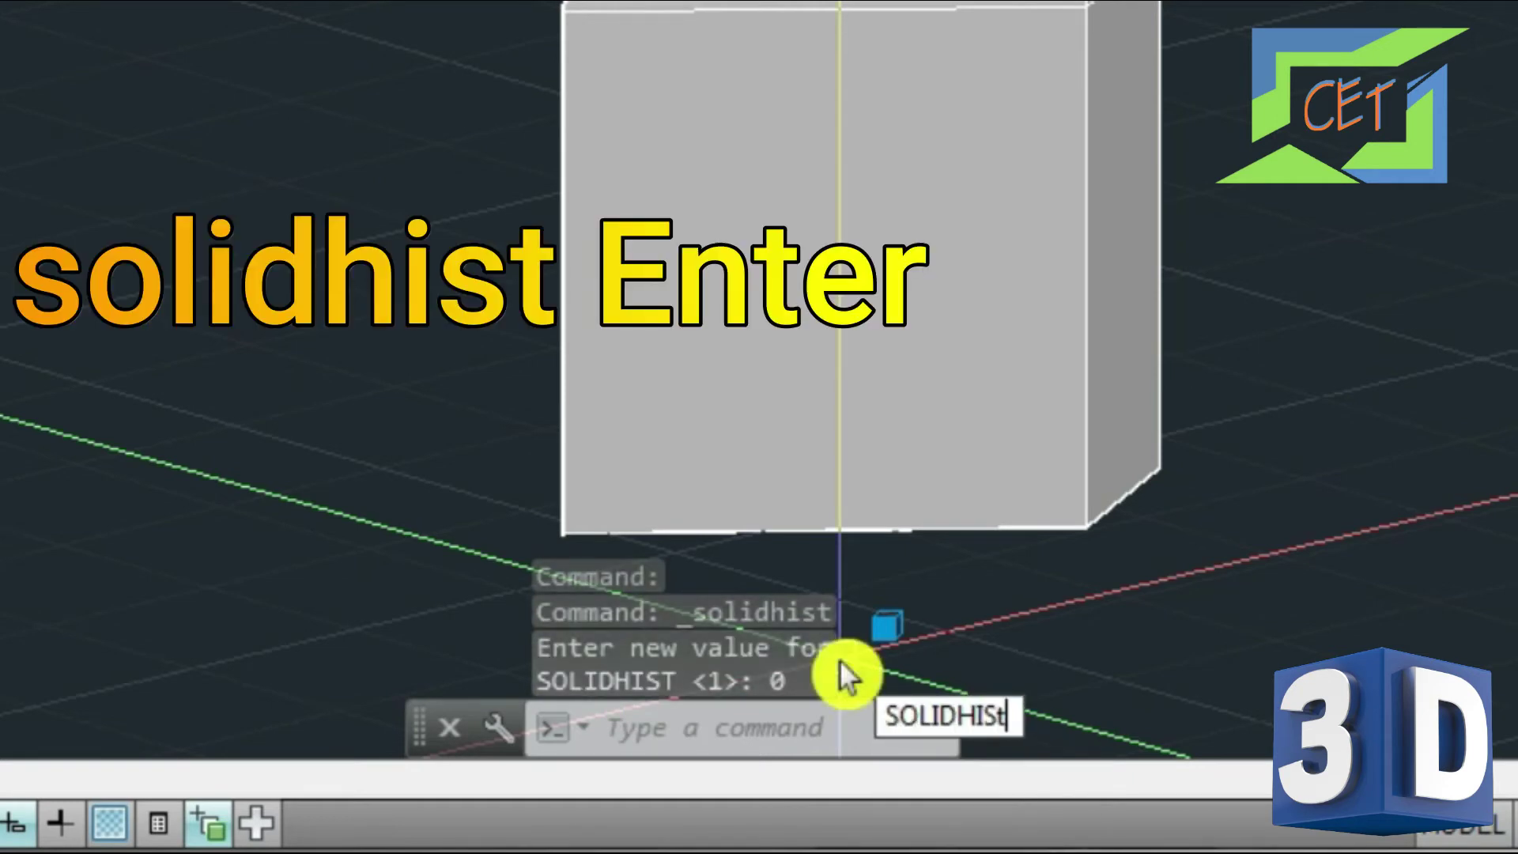
key(Return)
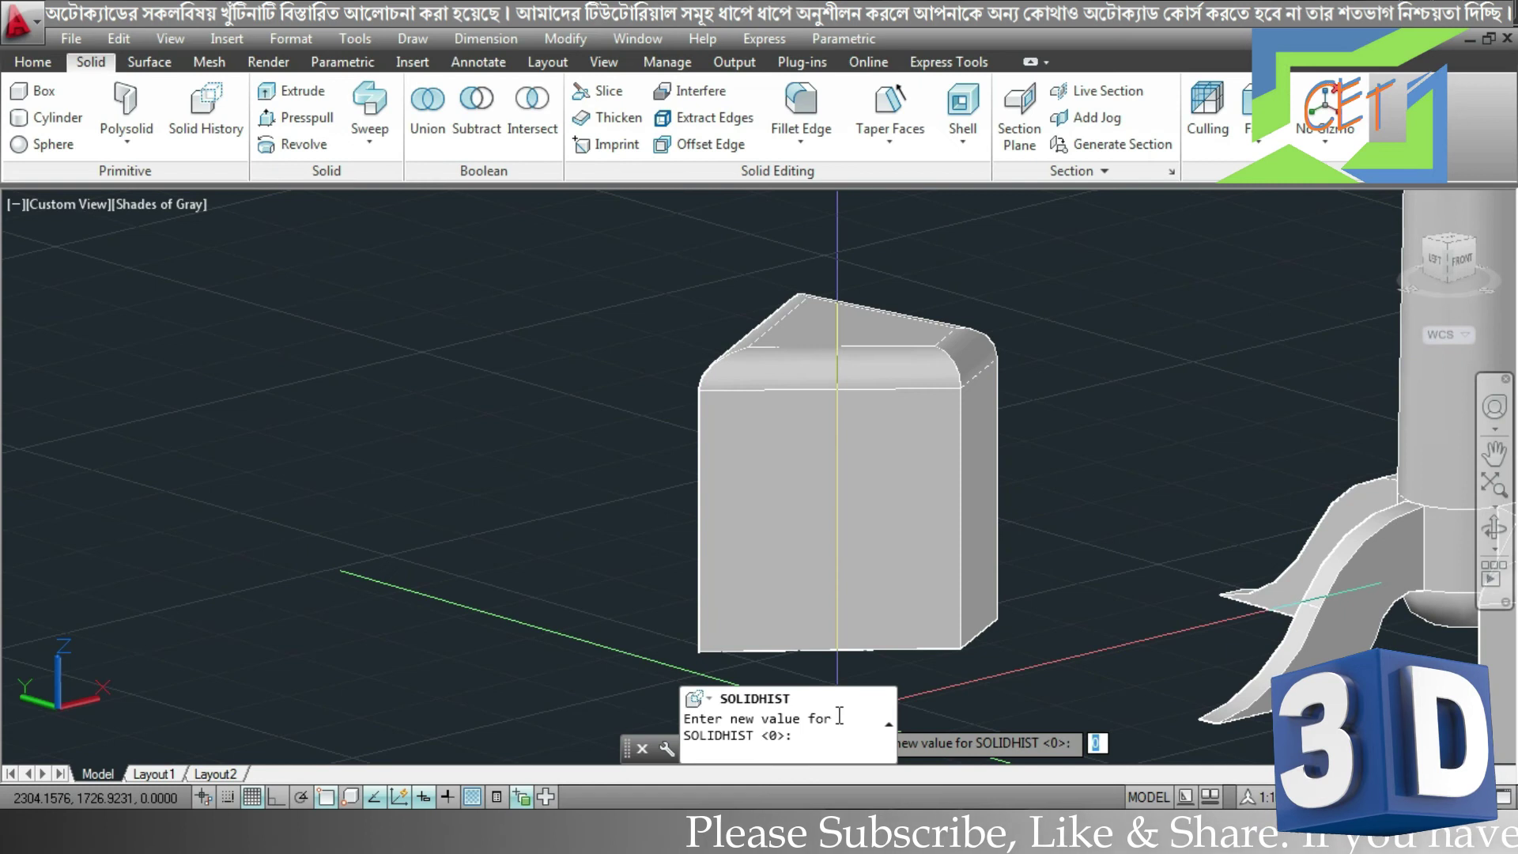
text(1)
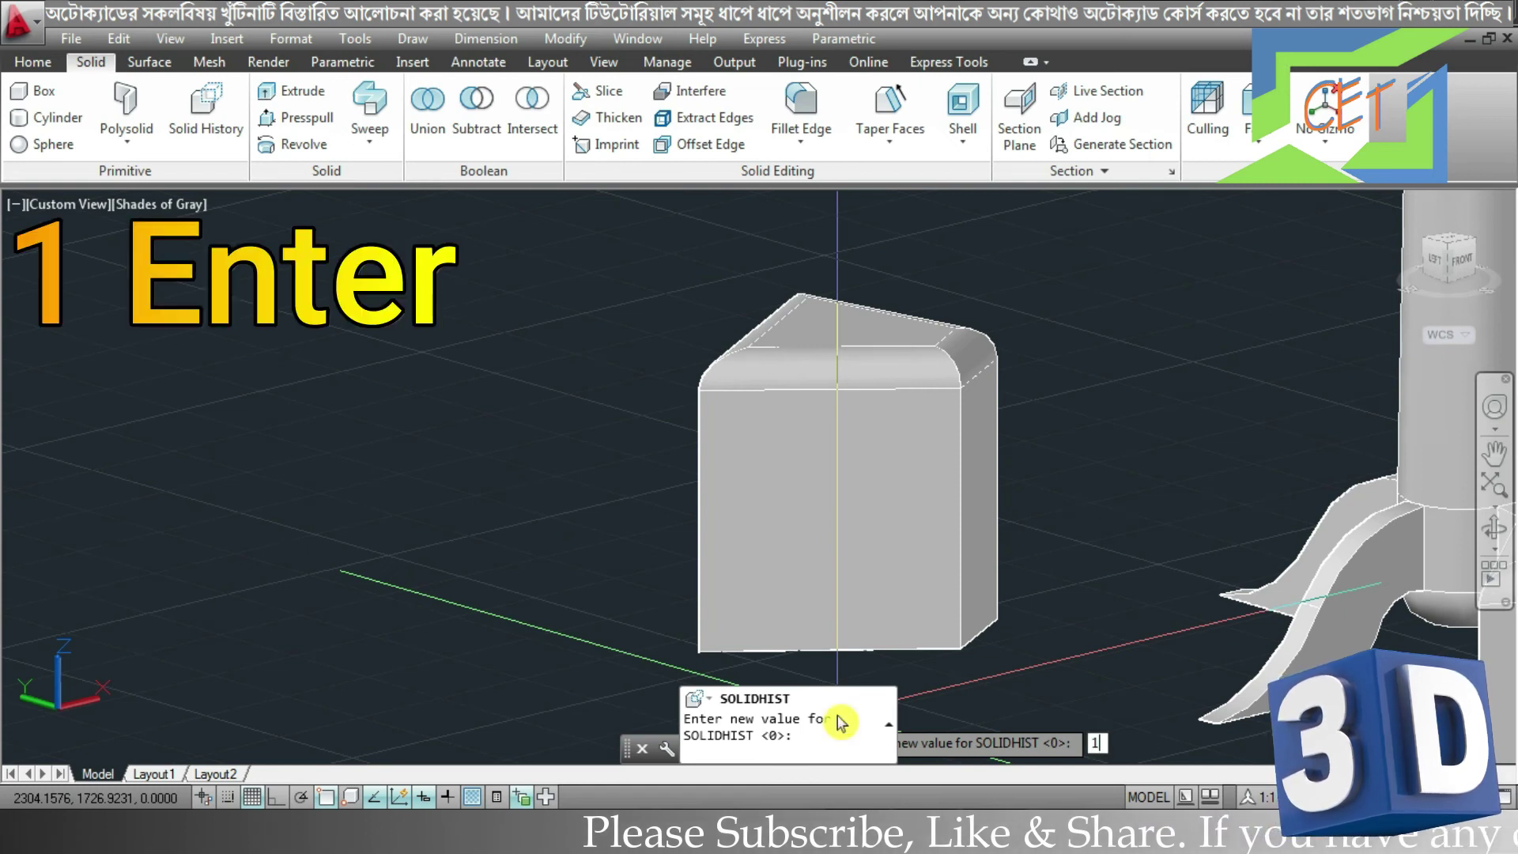
key(Return)
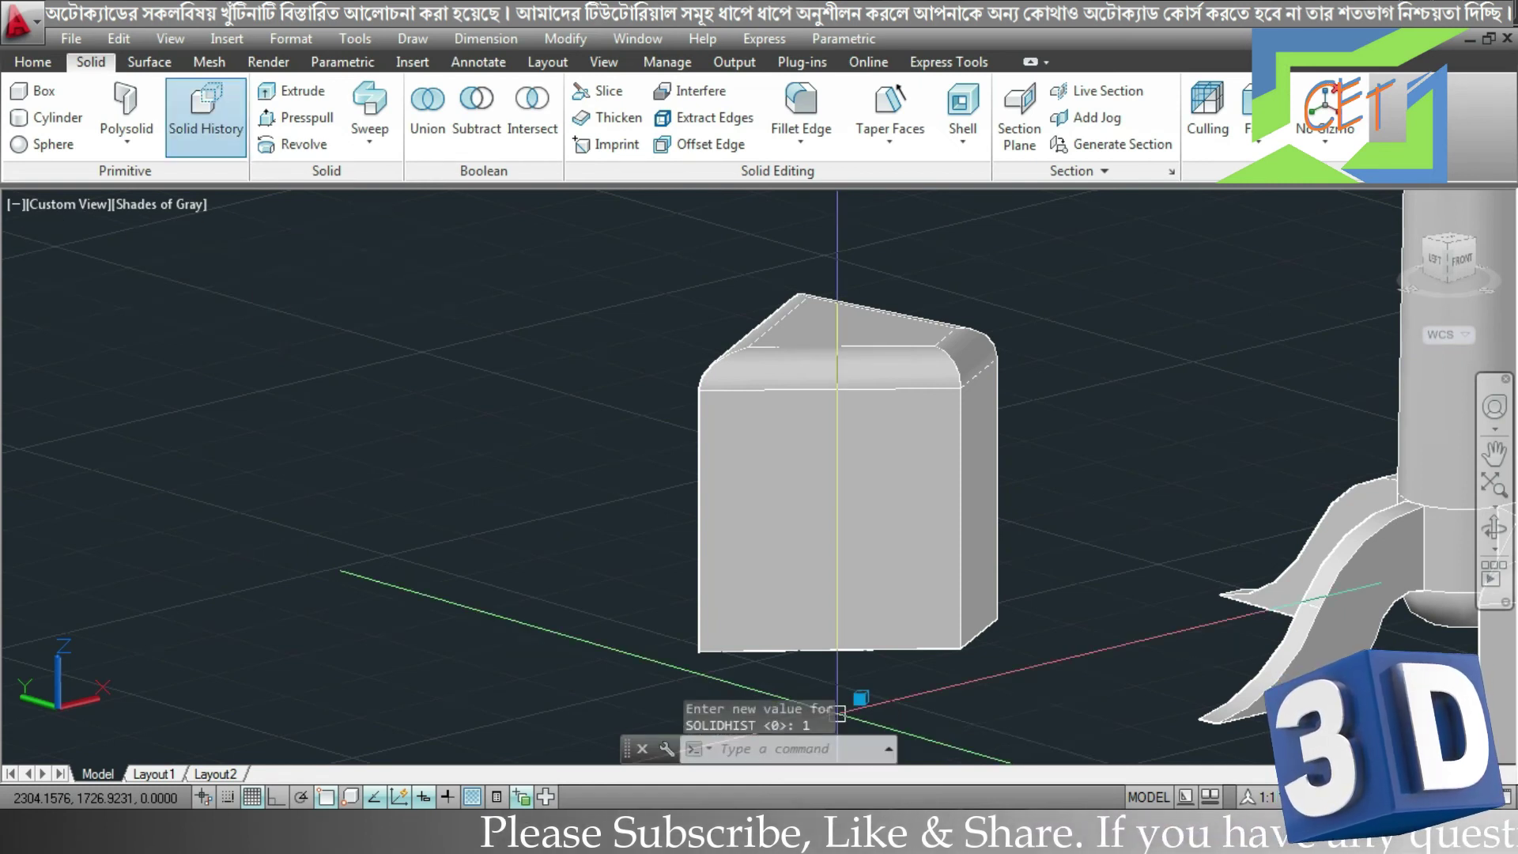
scroll(870, 672, down, 5)
scroll(796, 549, up, 2)
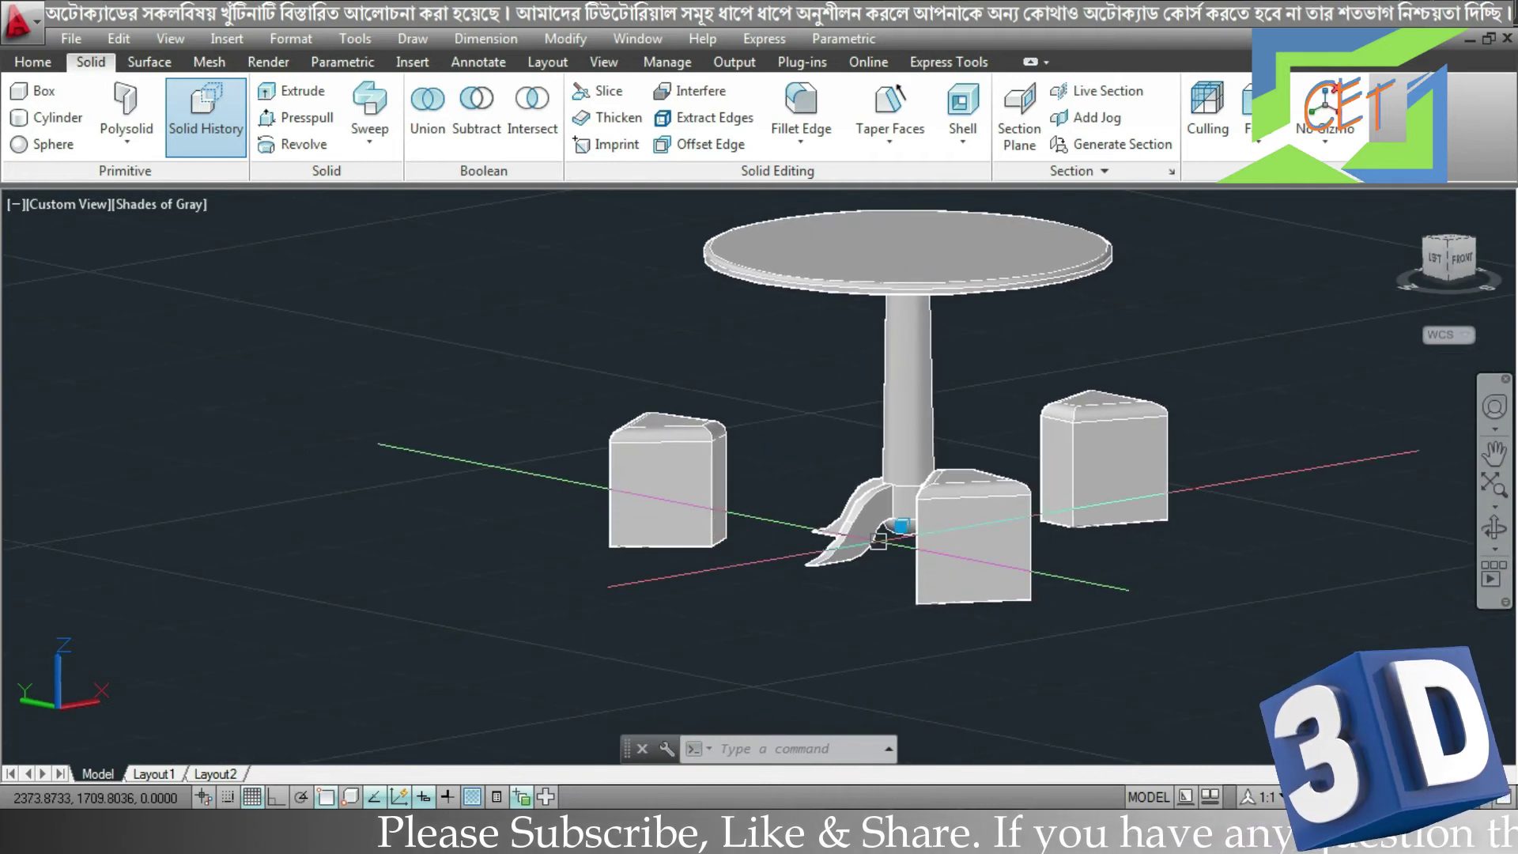
shift+middle_drag(959, 538, 1061, 600)
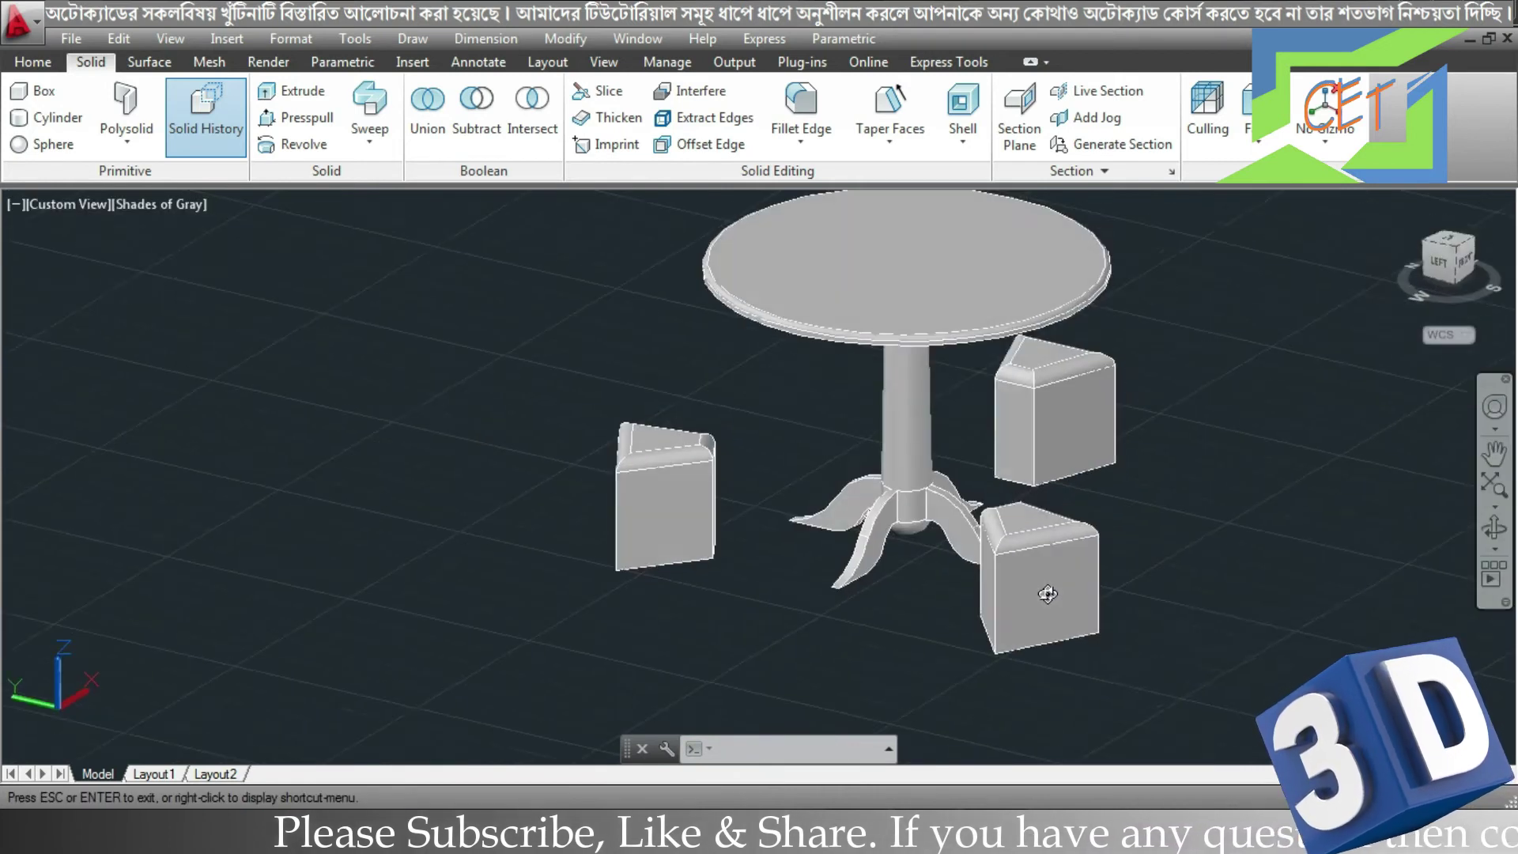
scroll(1099, 582, down, 2)
scroll(1102, 586, up, 3)
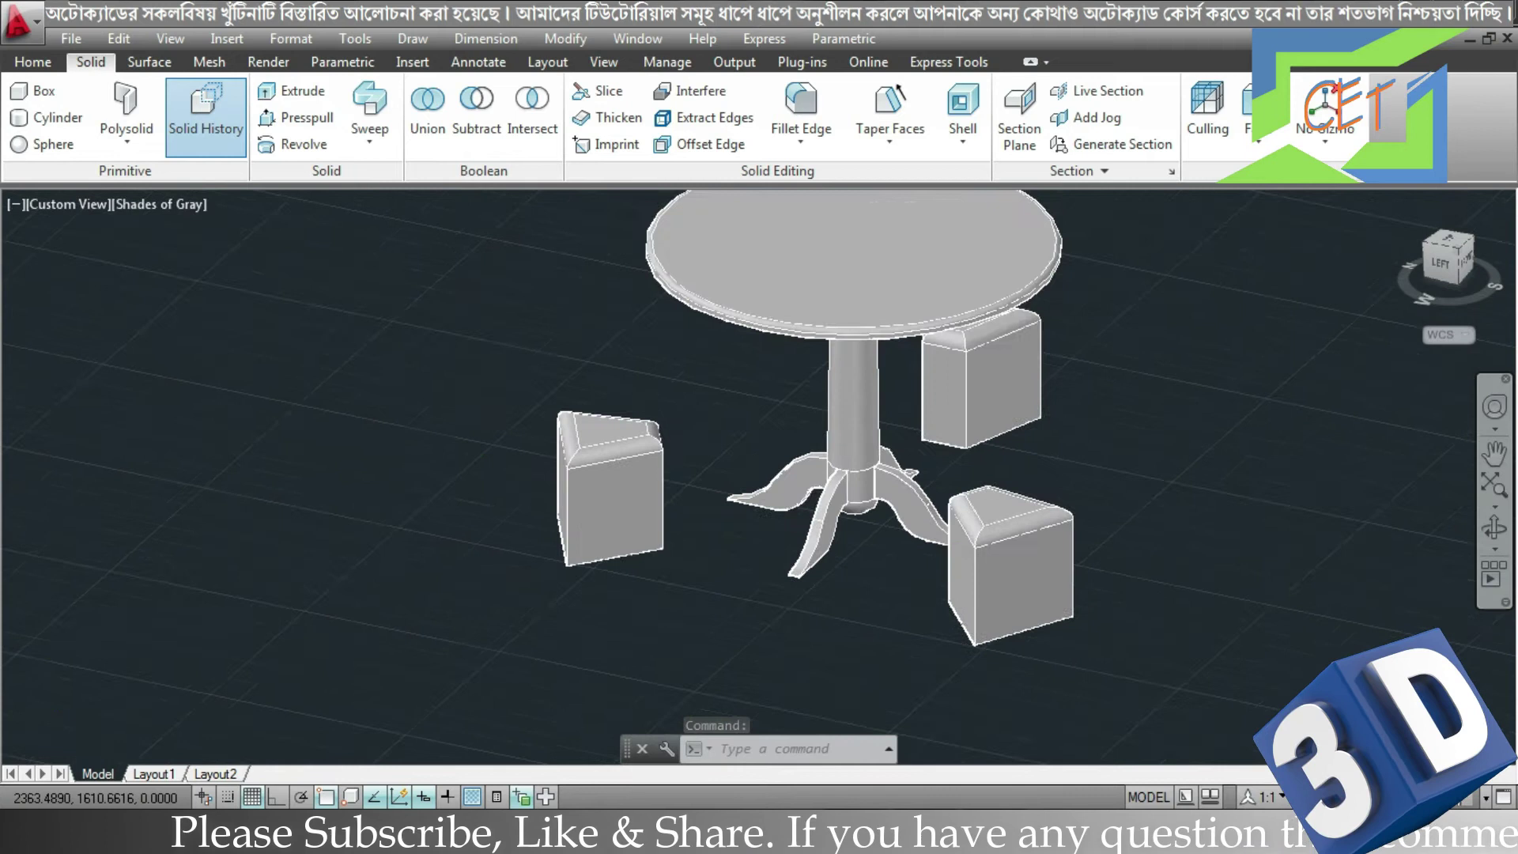
scroll(1105, 590, up, 3)
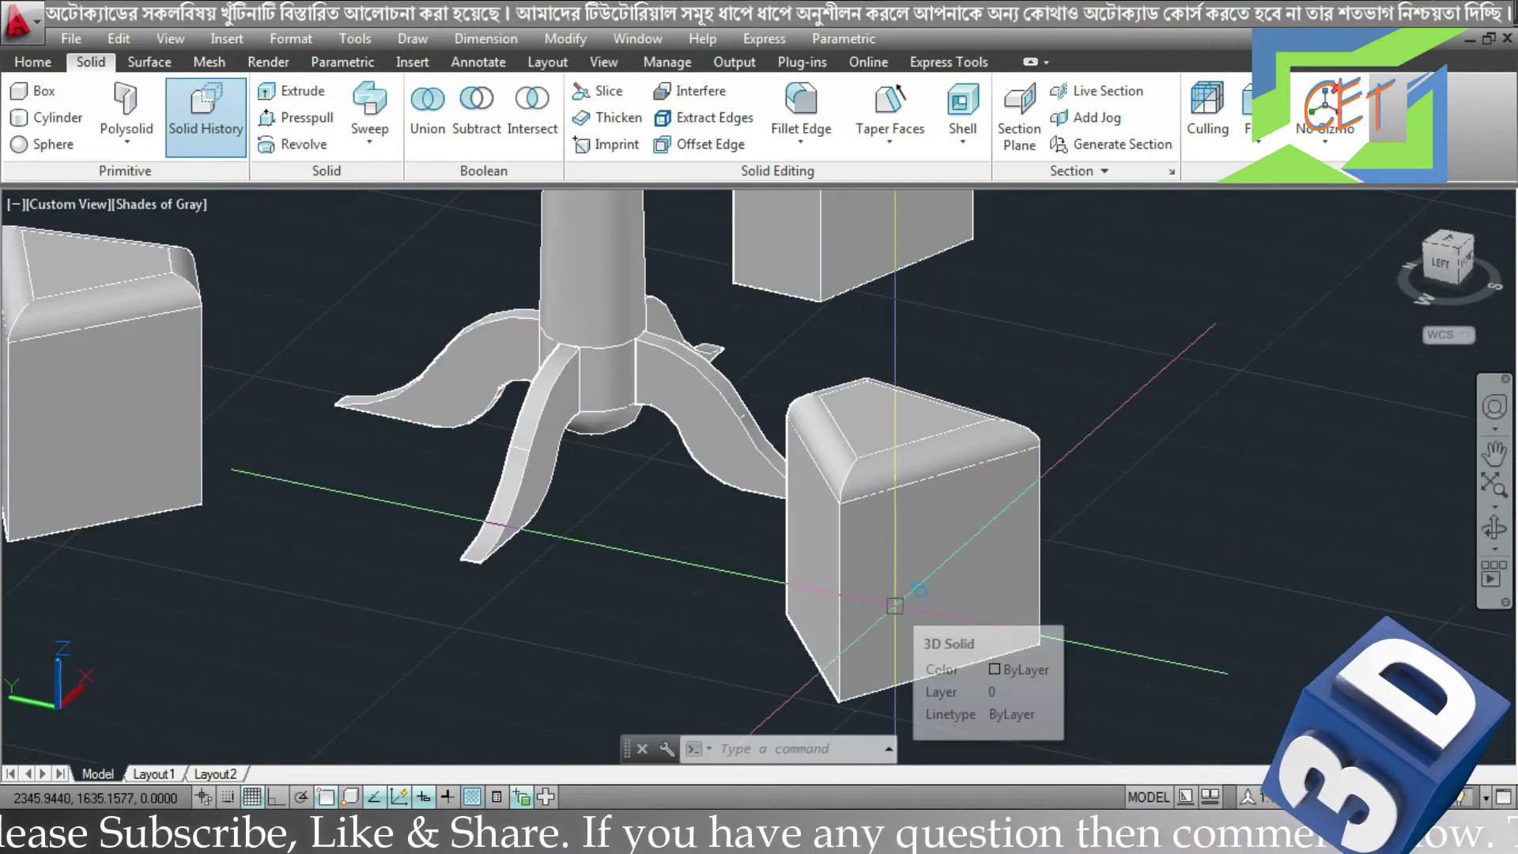
- Draw a sphere centred on the front stool's bottom corner
click(26, 64)
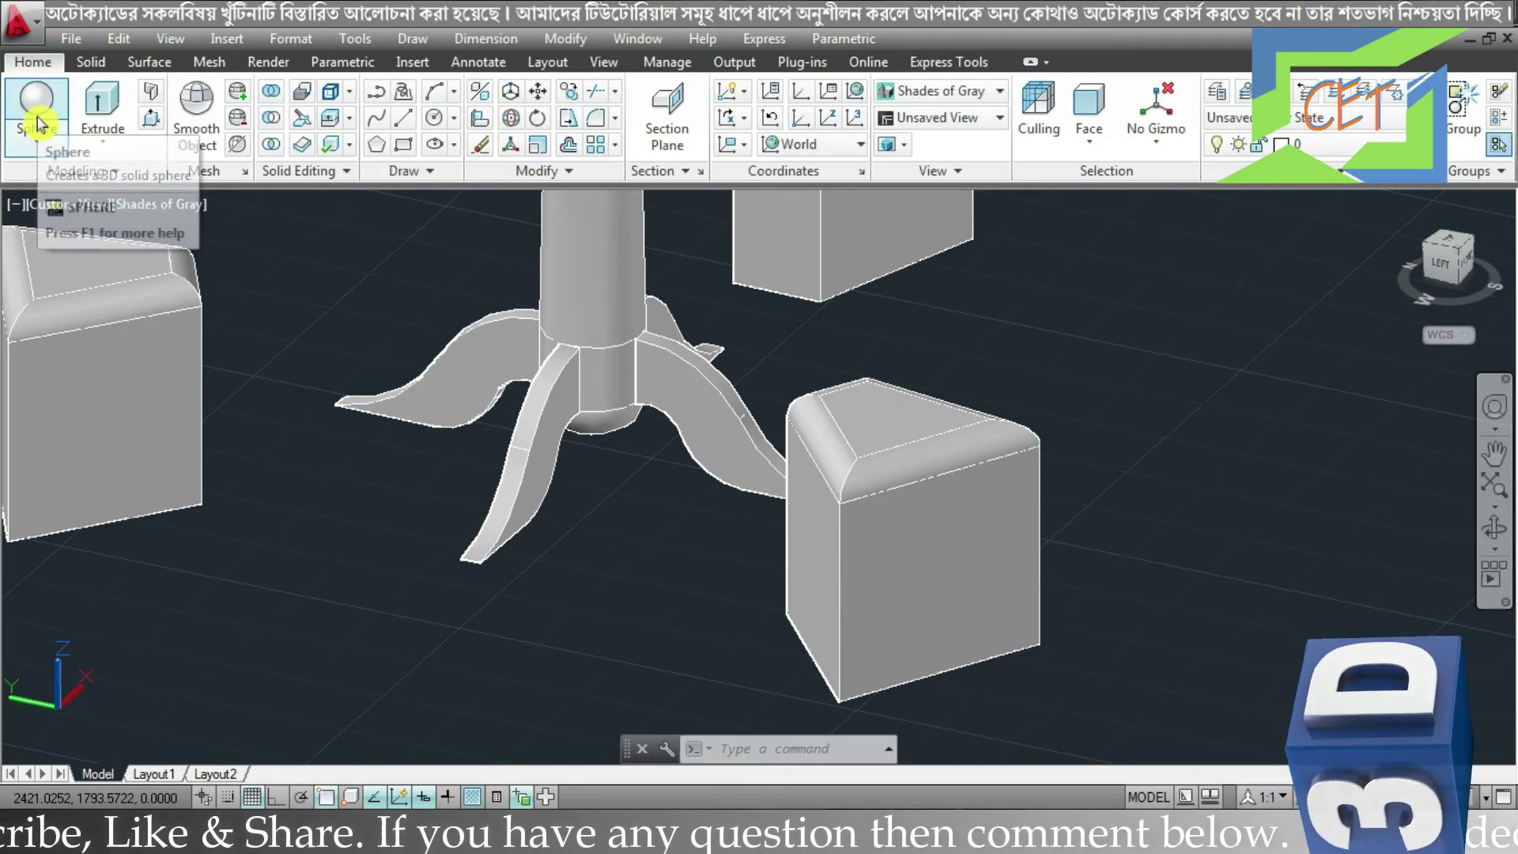
click(37, 115)
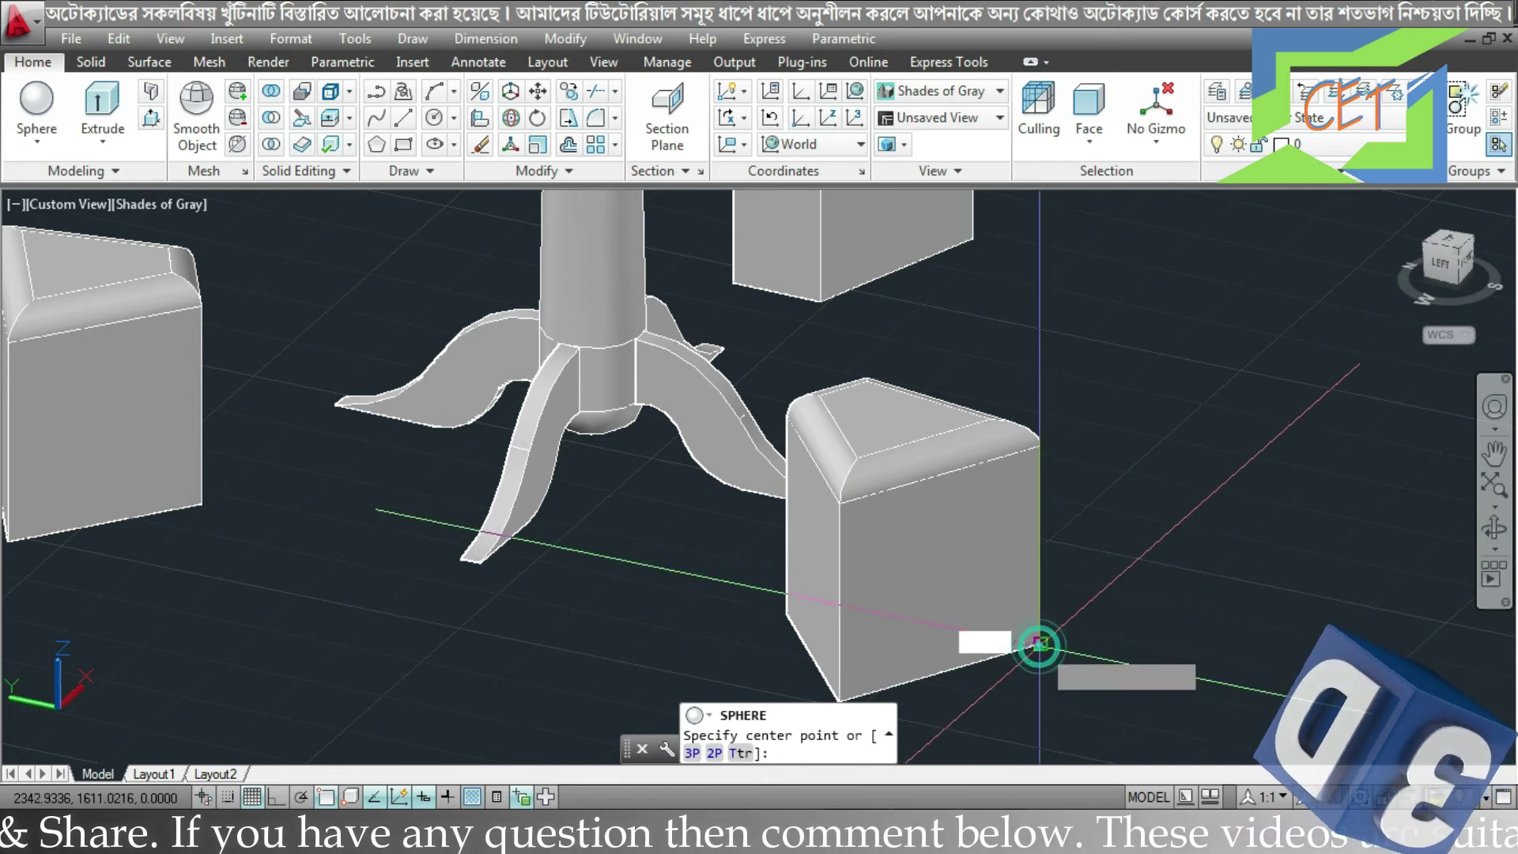
click(1041, 642)
click(1131, 601)
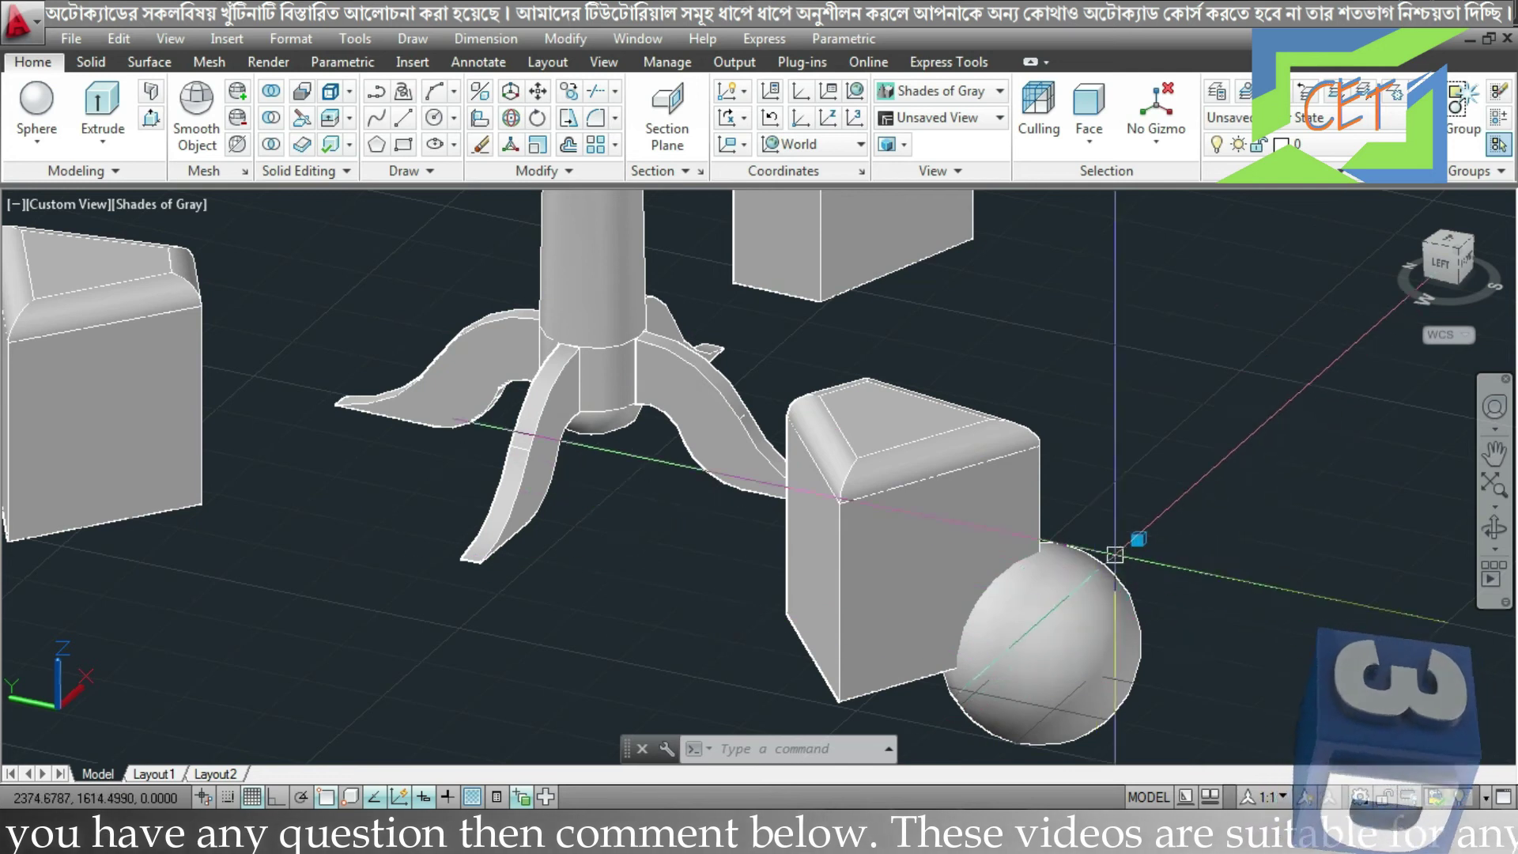
- Subtract the sphere from the stool box and orbit to view the rounded notch
click(269, 120)
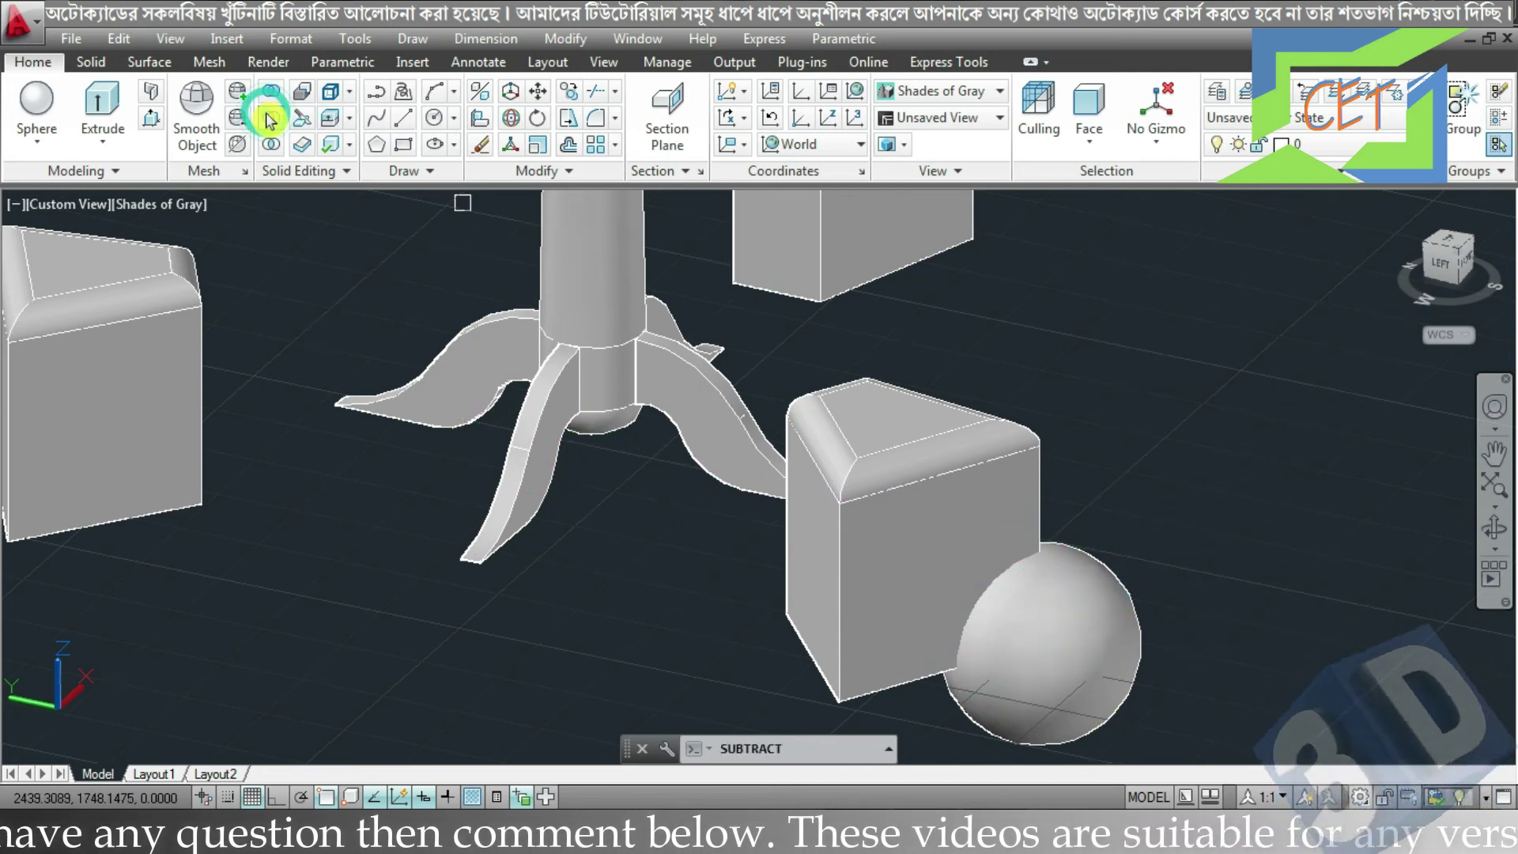
click(895, 527)
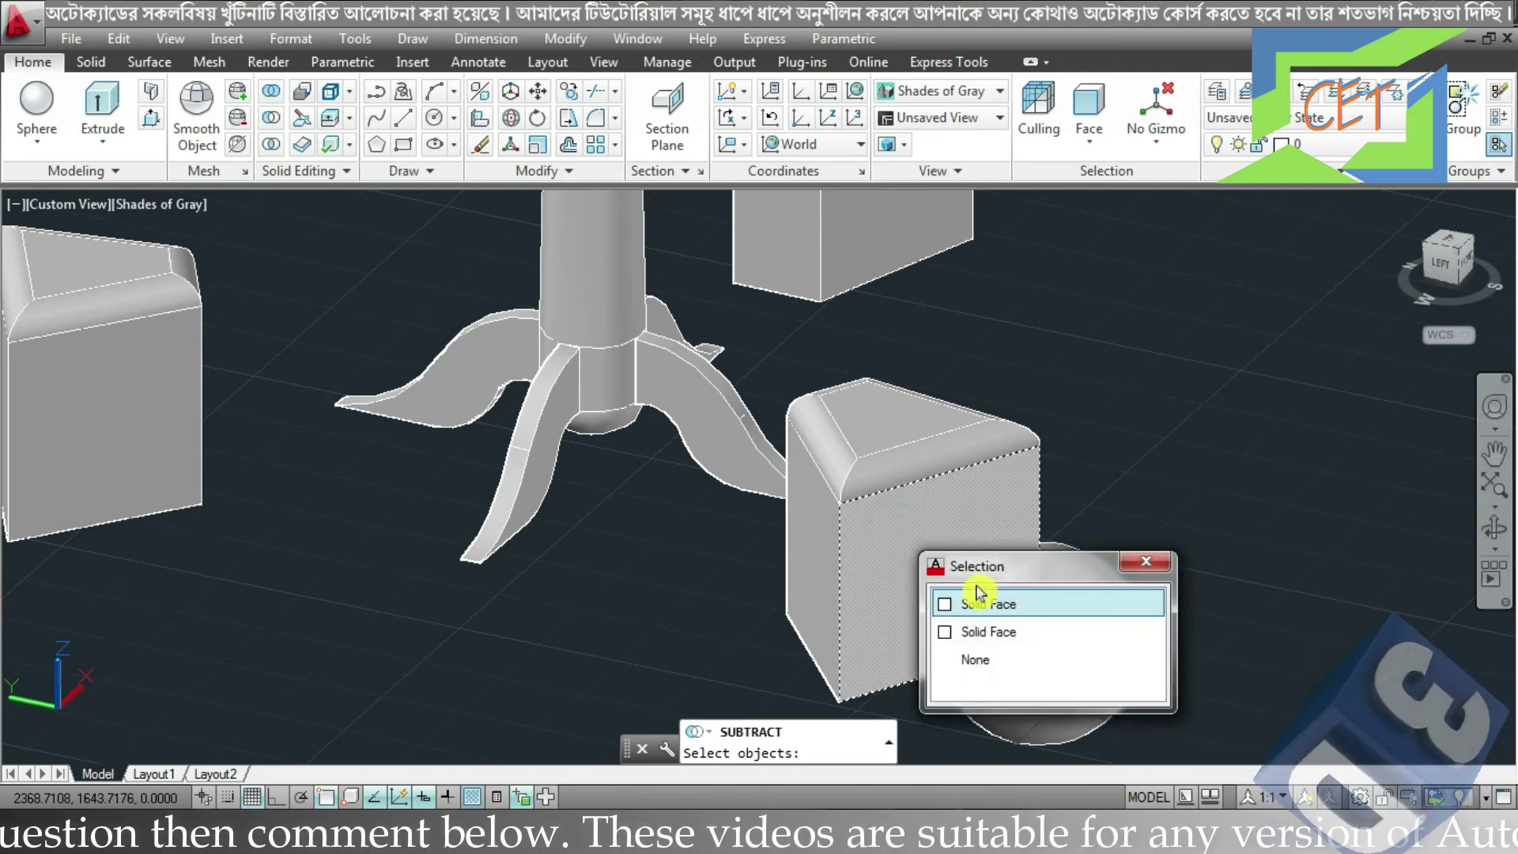
click(993, 606)
key(Return)
click(1083, 620)
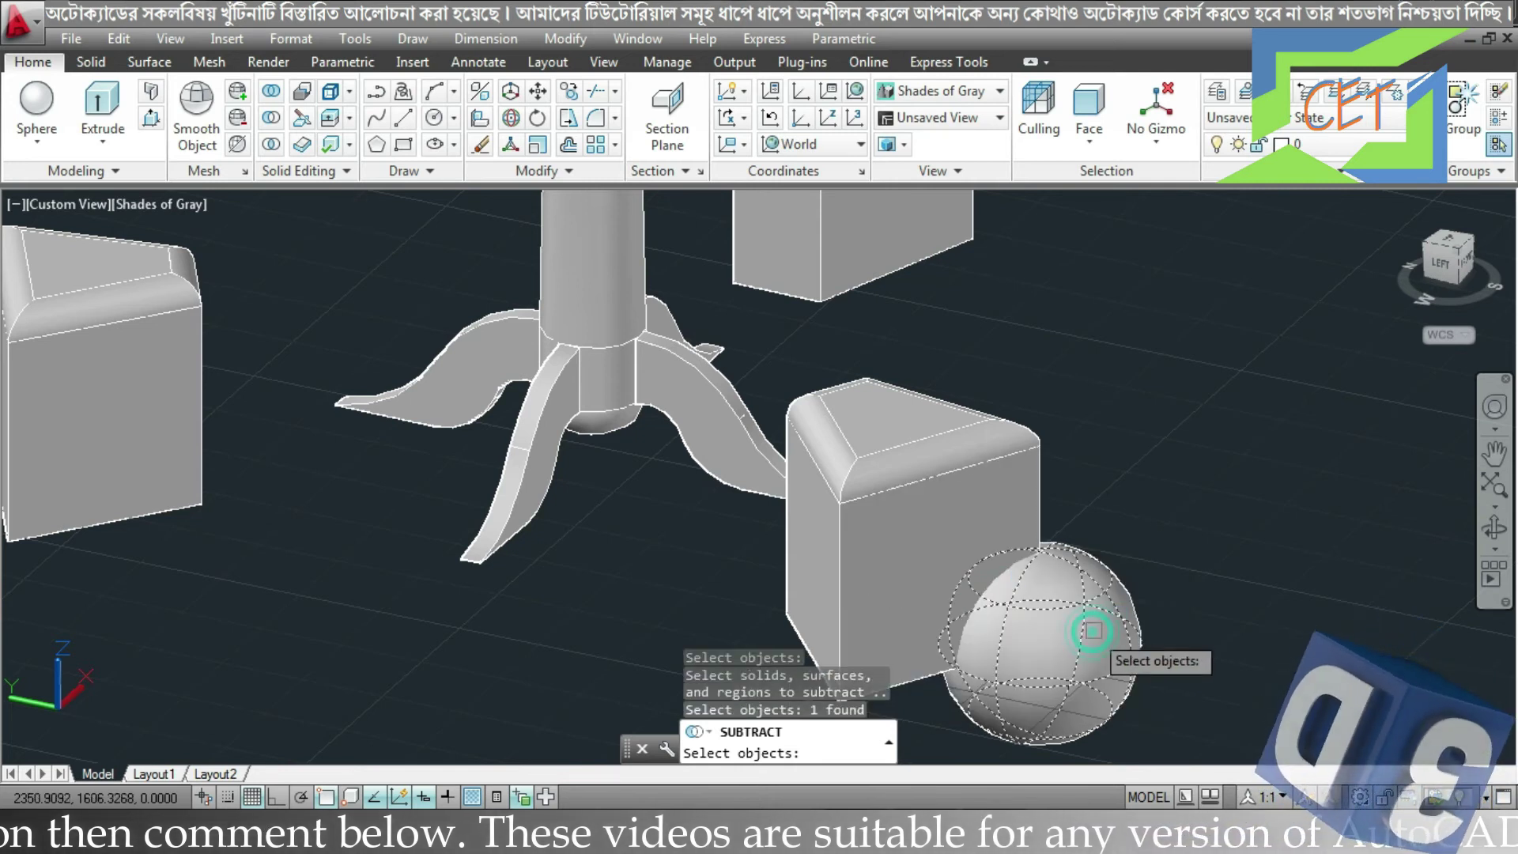
key(Return)
key(Return)
mouse_move(1154, 603)
shift+middle_down()
mouse_move(1102, 583)
mouse_move(1030, 518)
mouse_move(1122, 576)
shift+middle_up()
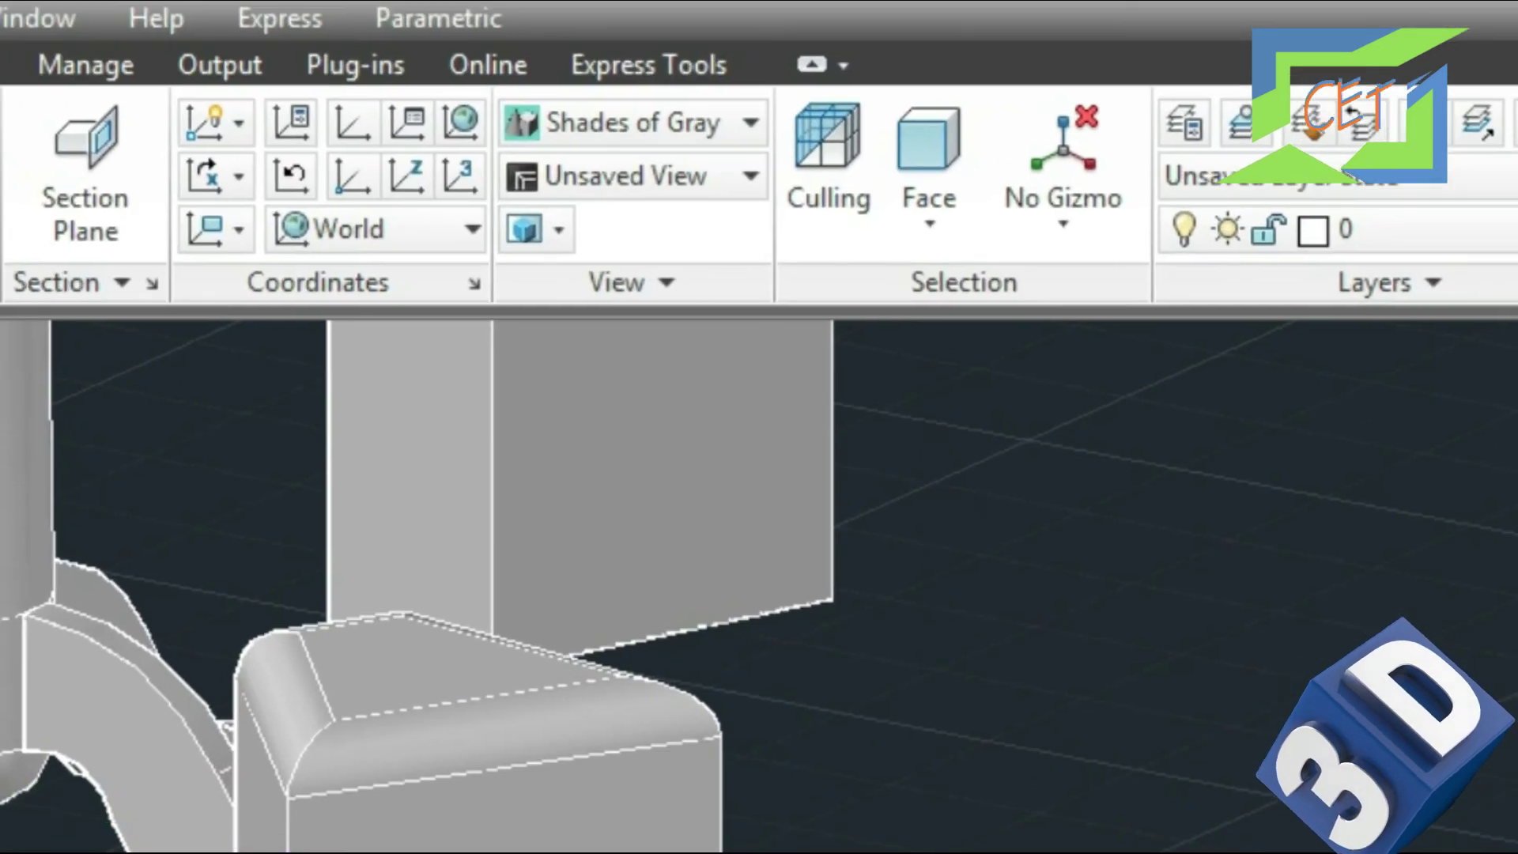
- Change the subobject selection filter from Face to Solid History
click(917, 229)
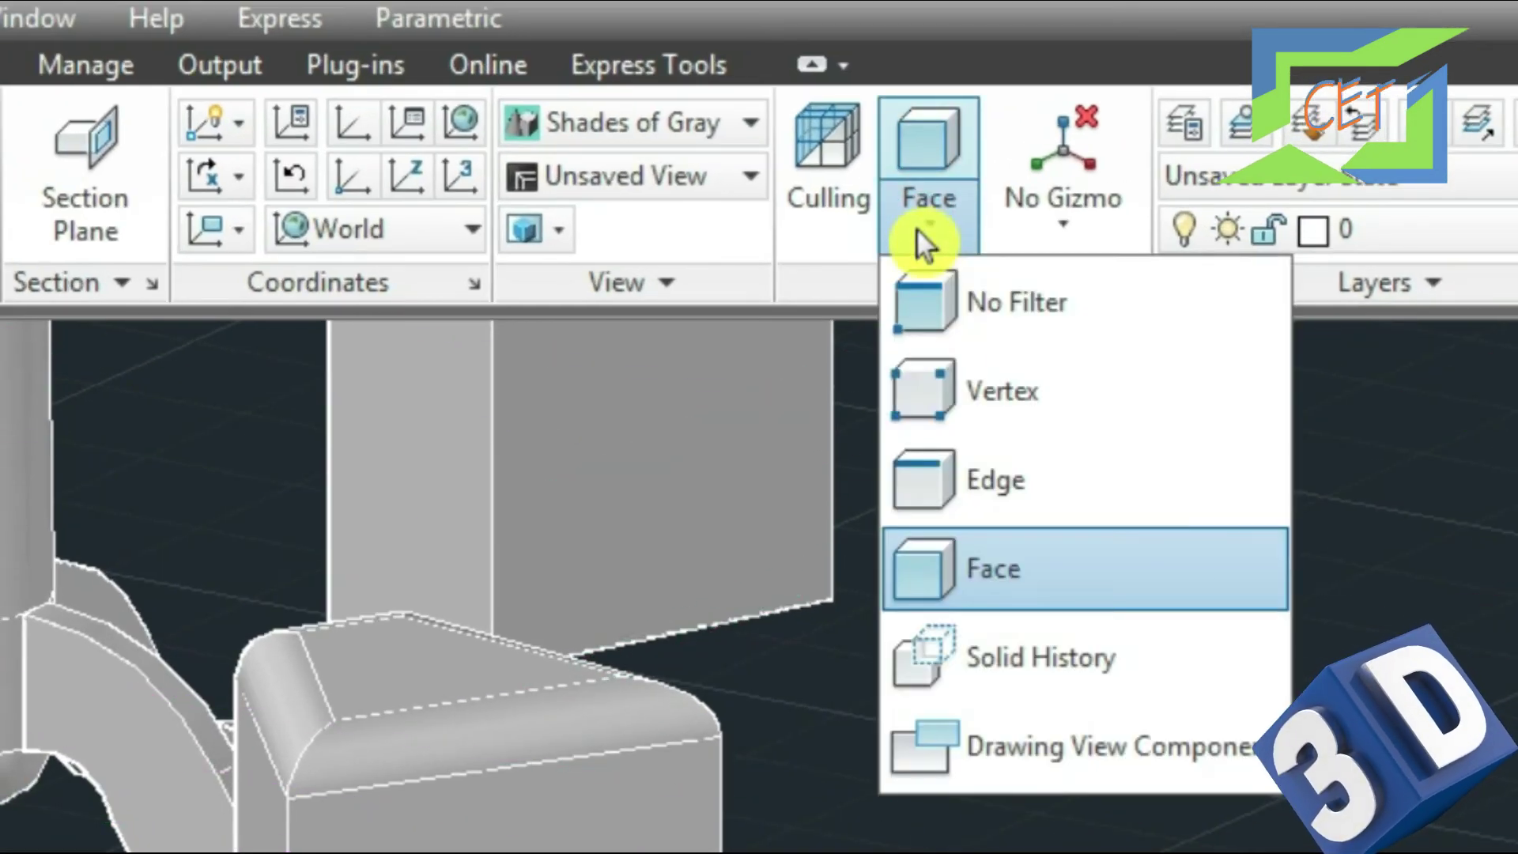
click(1000, 670)
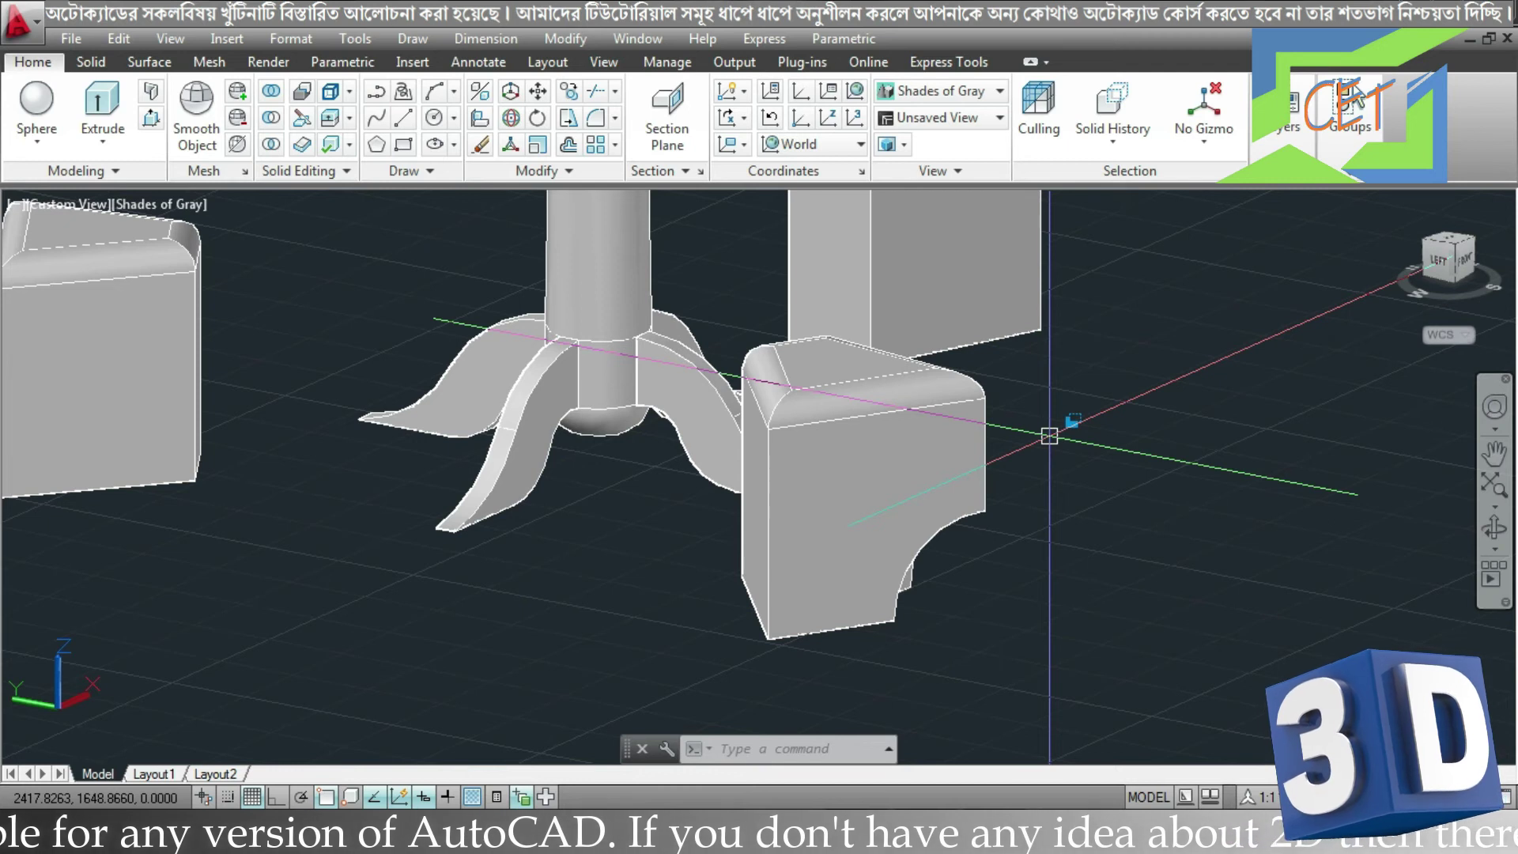
- Select the notched stool, pick the subtracted sphere via Selection cycling, and orbit around it
click(869, 495)
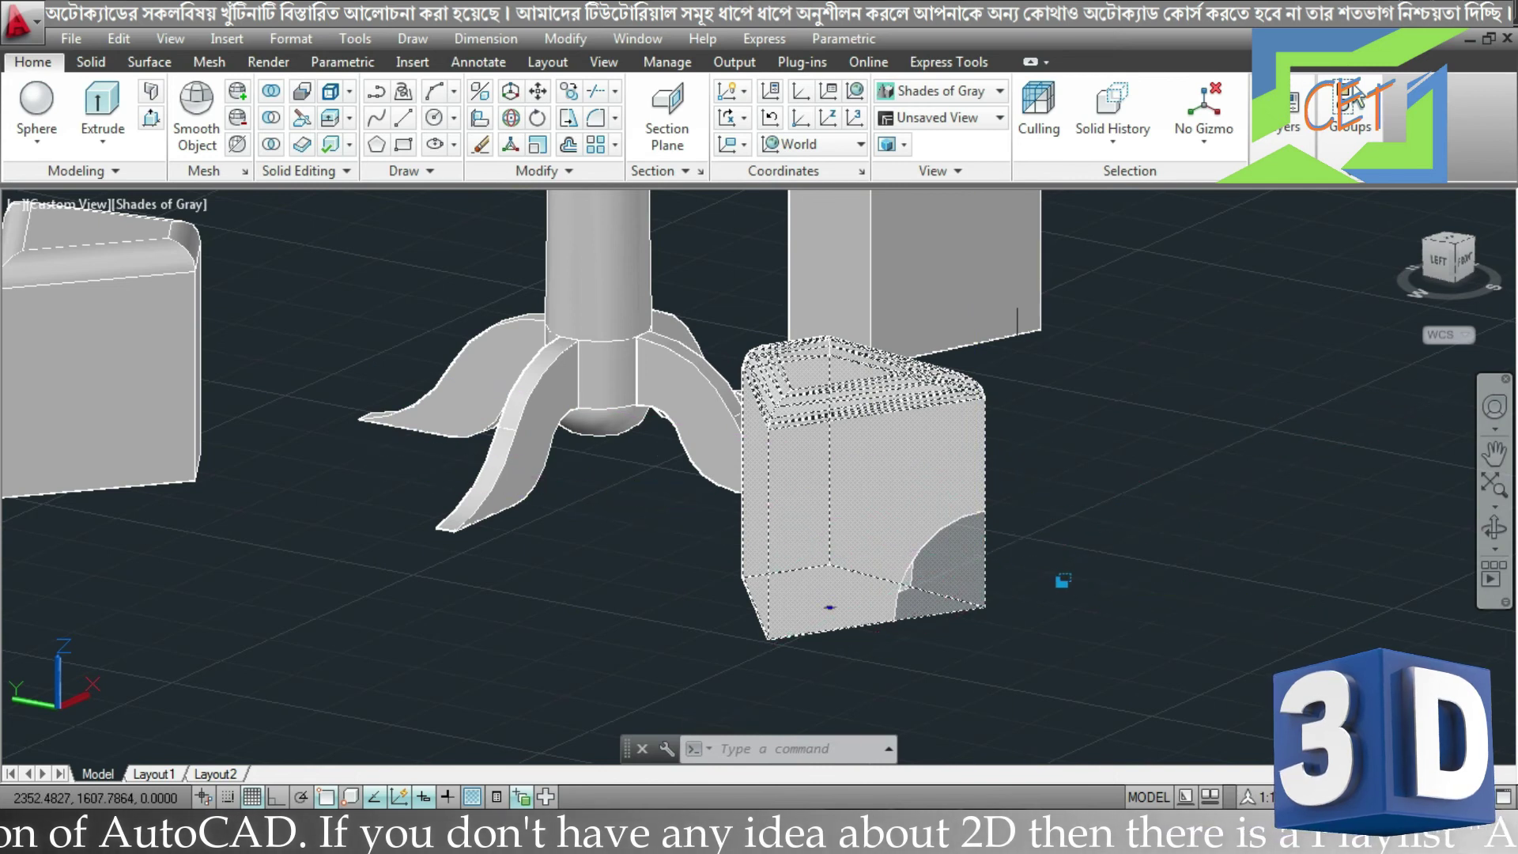
mouse_move(1050, 593)
shift+middle_down()
mouse_move(993, 566)
mouse_move(1041, 610)
mouse_move(996, 596)
mouse_move(949, 545)
shift+middle_up()
click(799, 440)
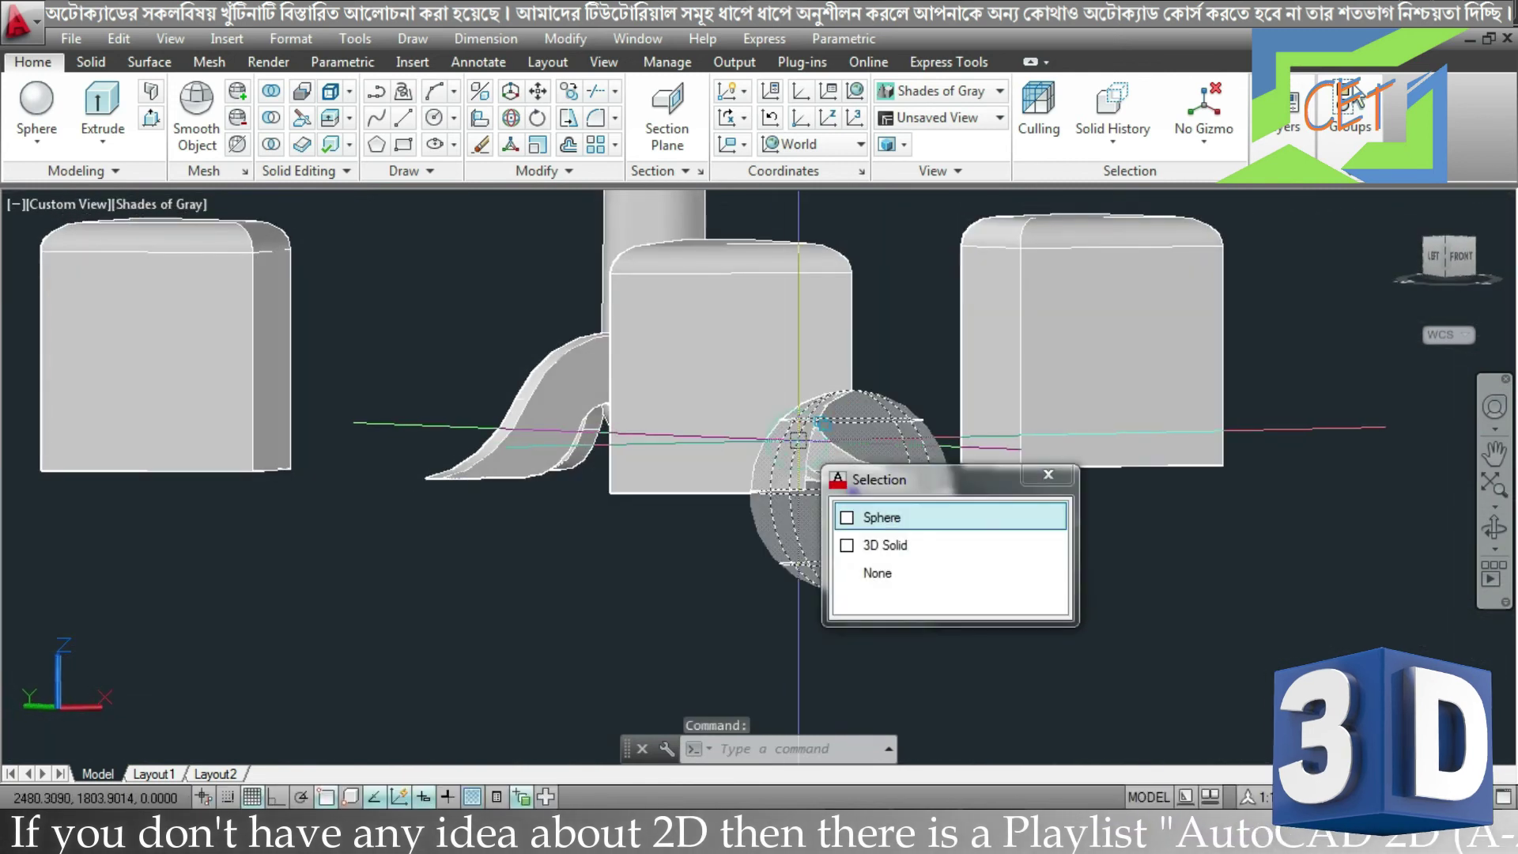
click(879, 603)
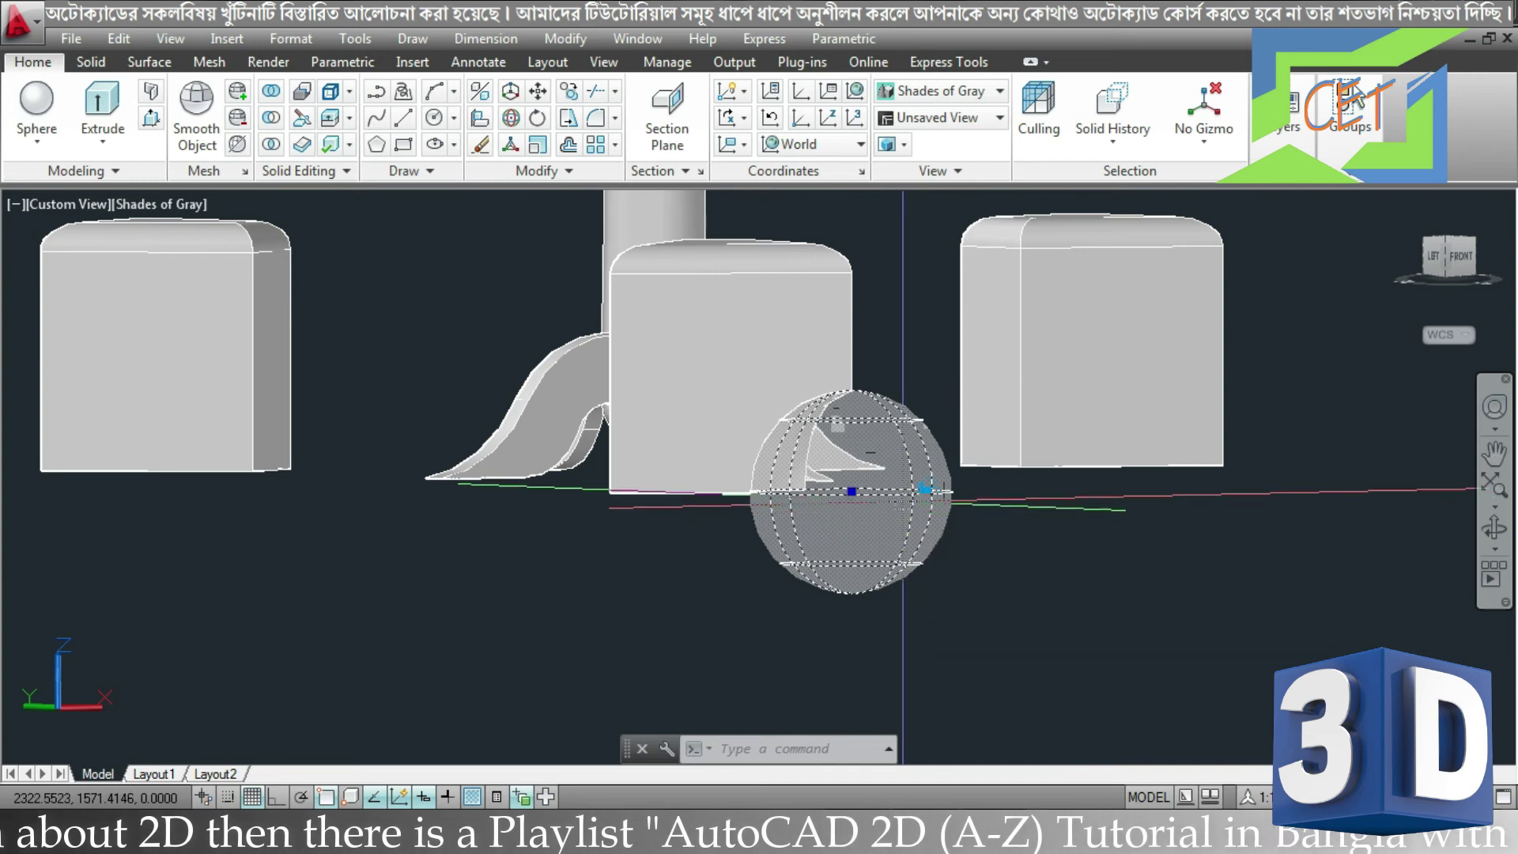
shift+middle_drag(976, 502, 1043, 549)
click(949, 419)
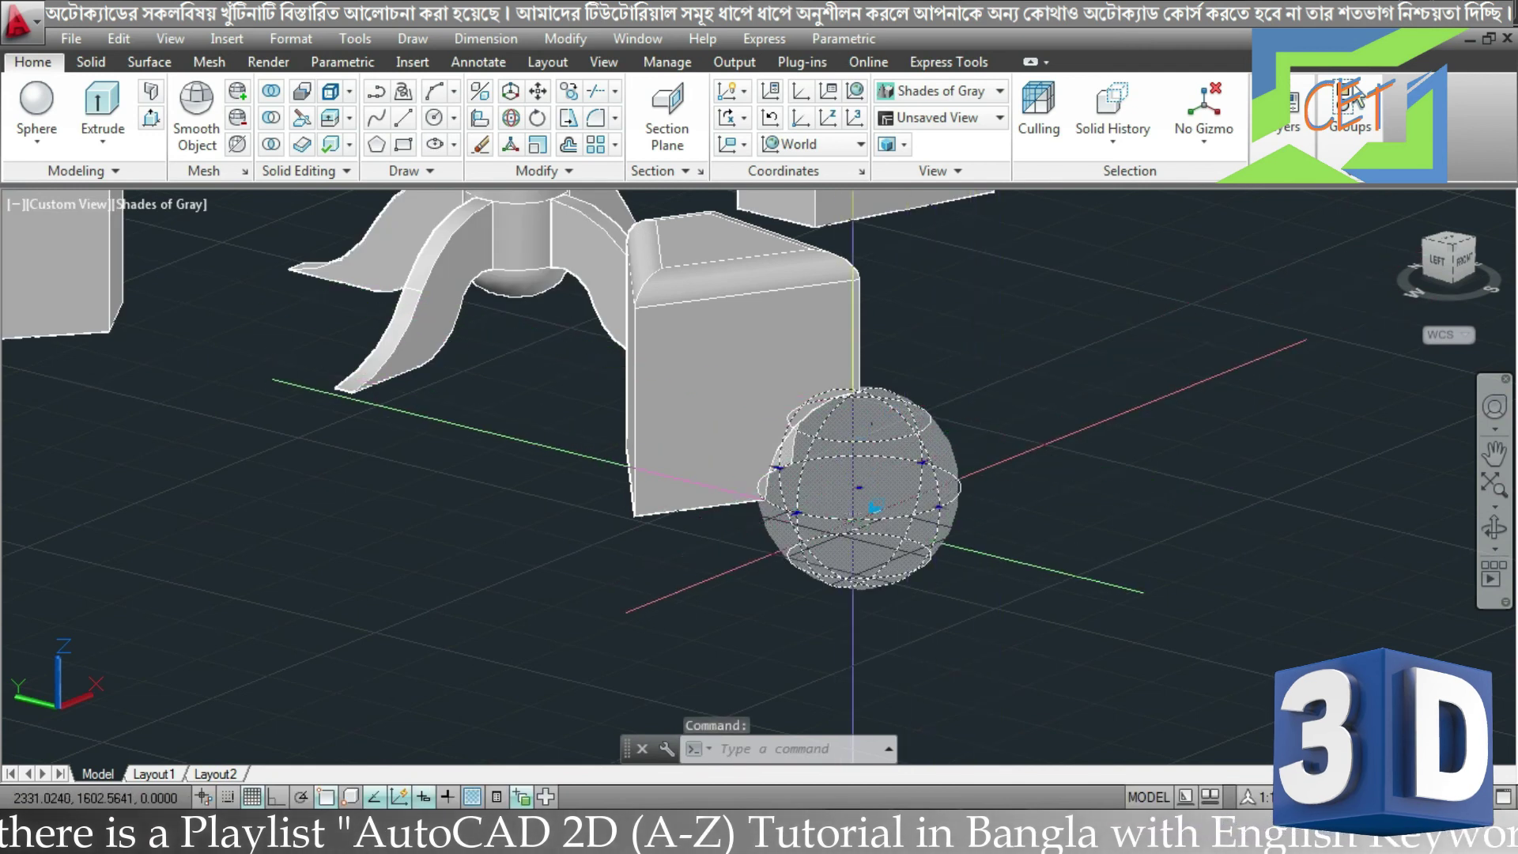
- With the Move Gizmo, raise the history sphere along Z so the notch shifts onto the stool's side face
click(1207, 148)
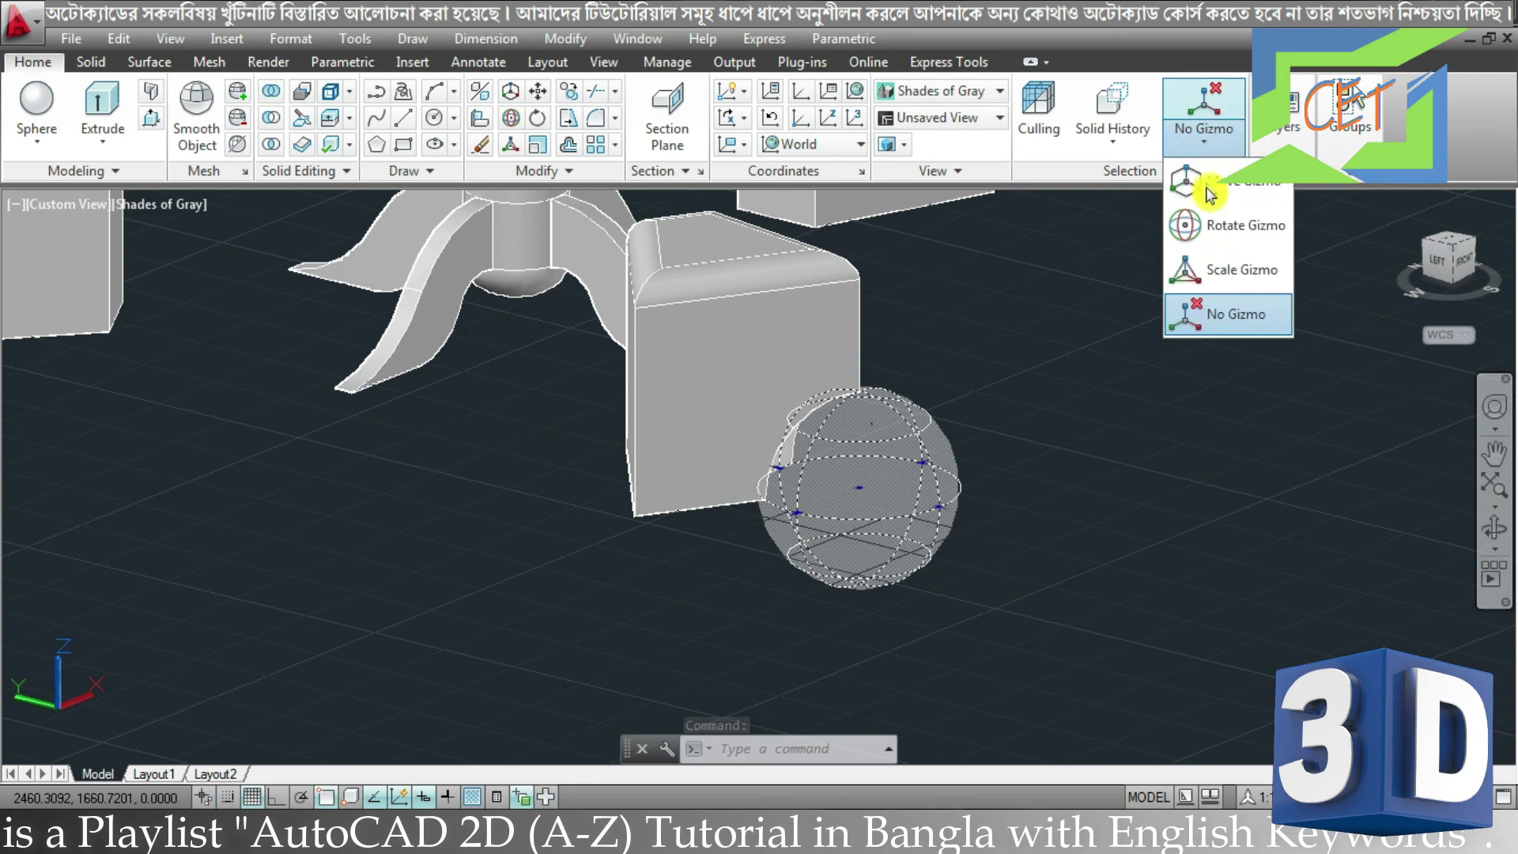
click(1195, 188)
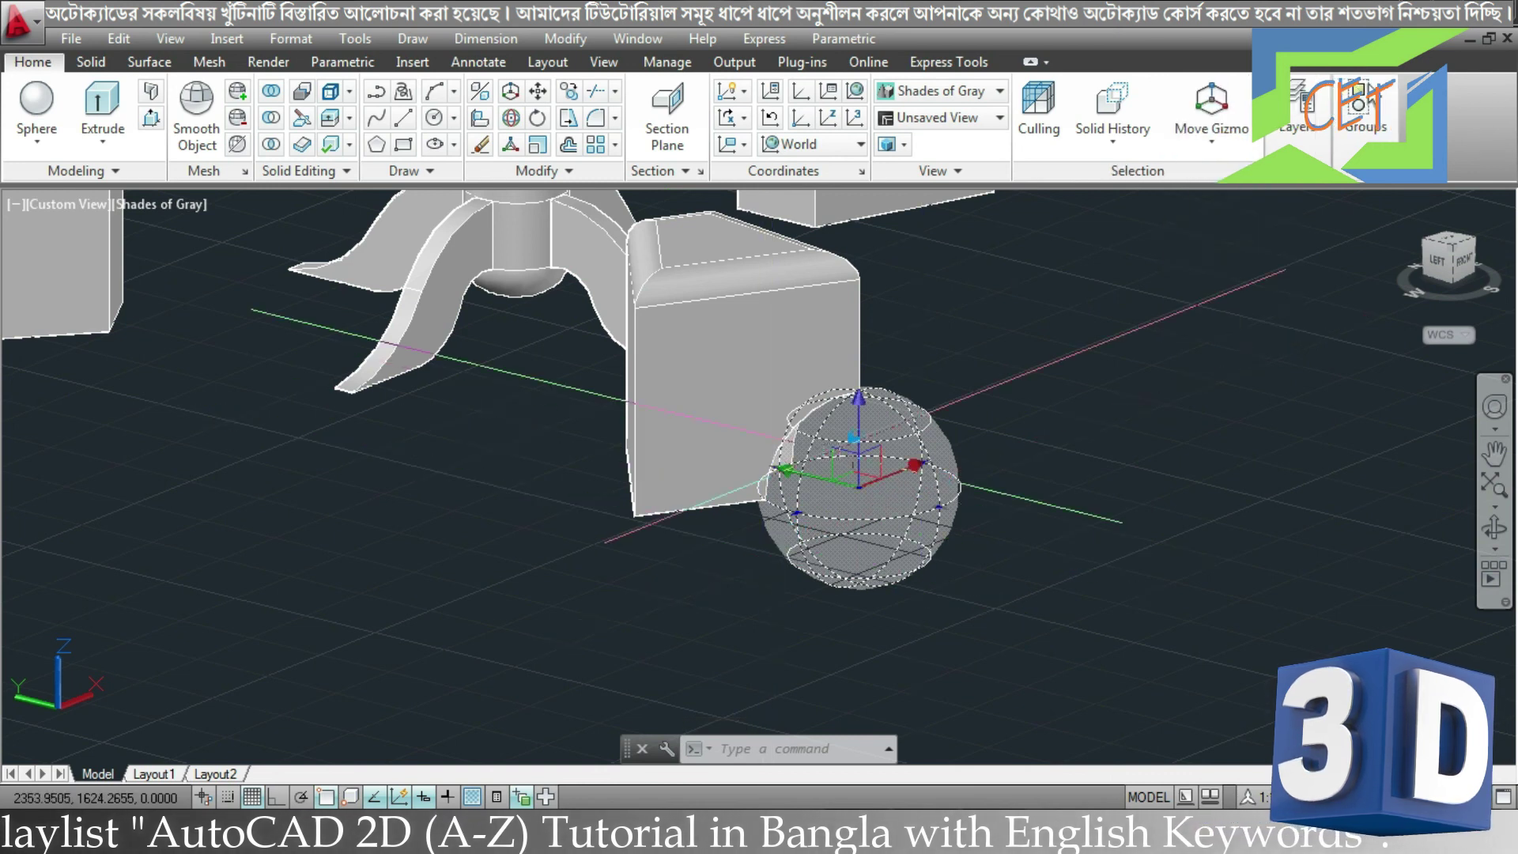
click(861, 410)
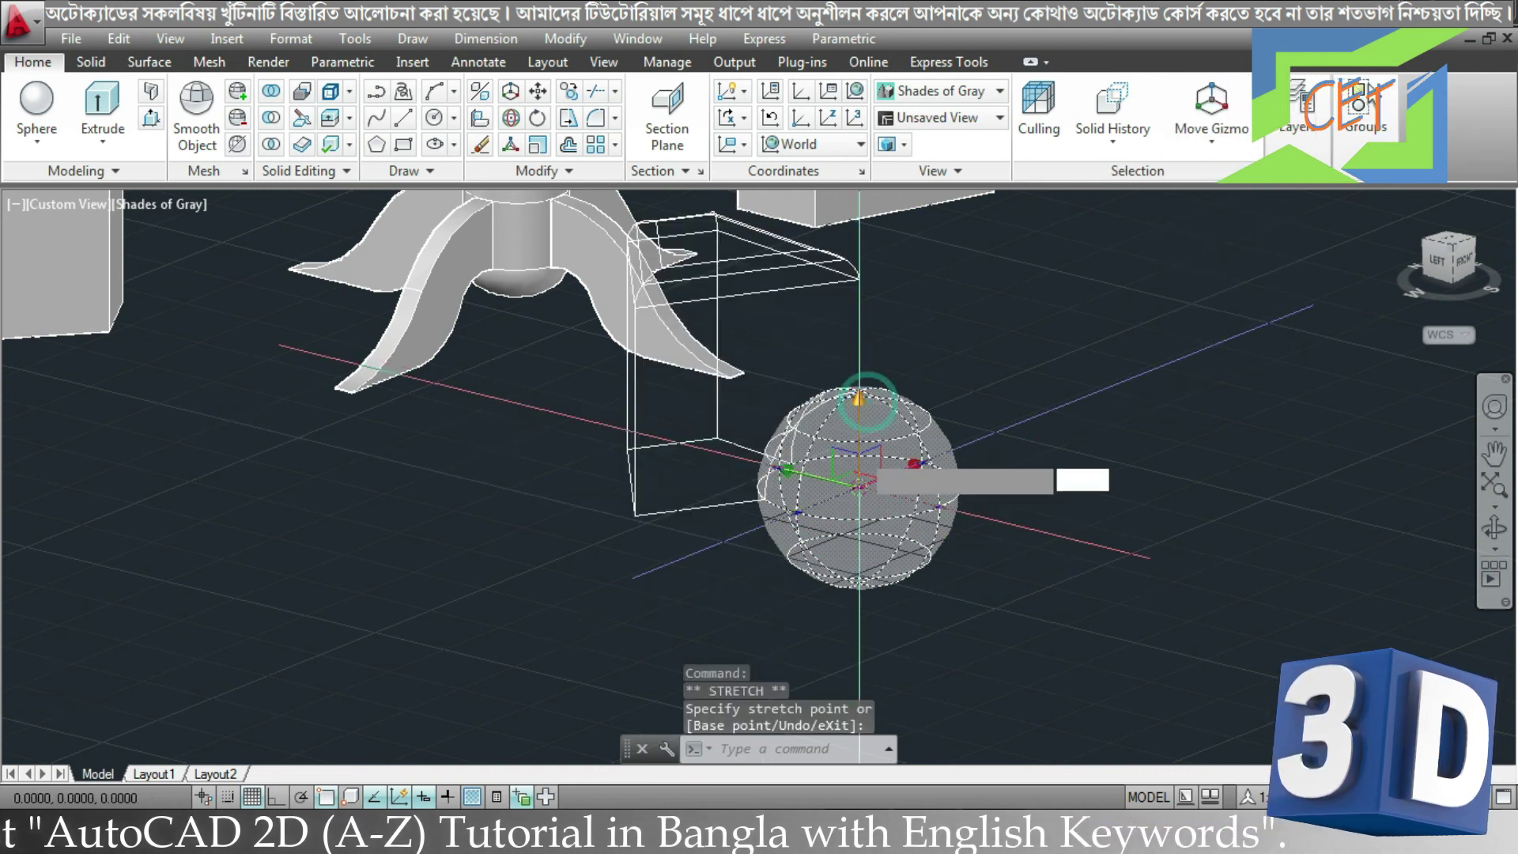
click(858, 377)
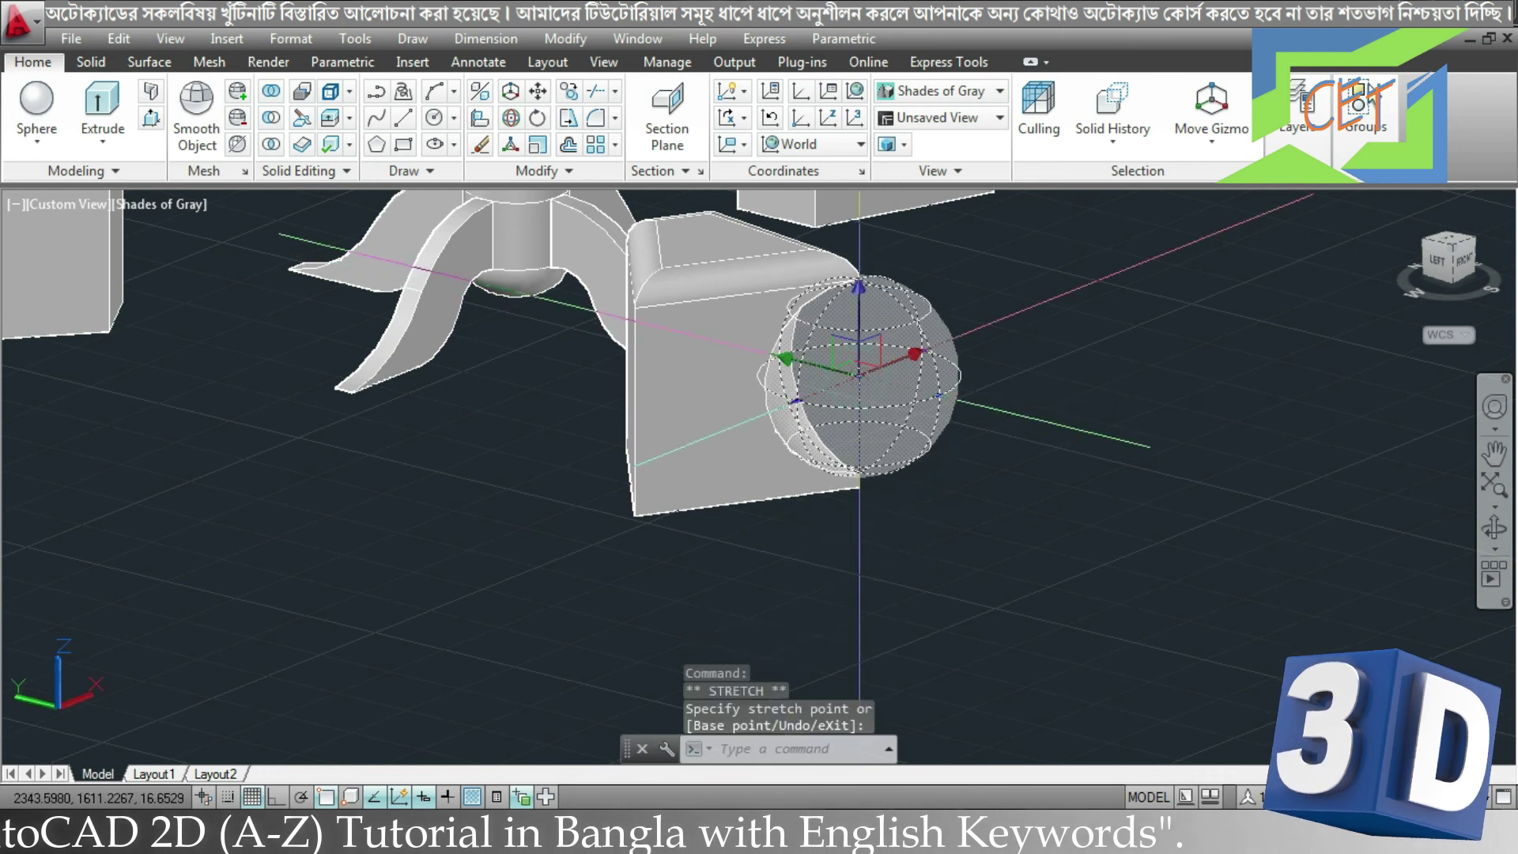
key(Escape)
mouse_move(858, 371)
shift+middle_down()
mouse_move(928, 462)
mouse_move(752, 458)
mouse_move(845, 457)
mouse_move(910, 479)
shift+middle_up()
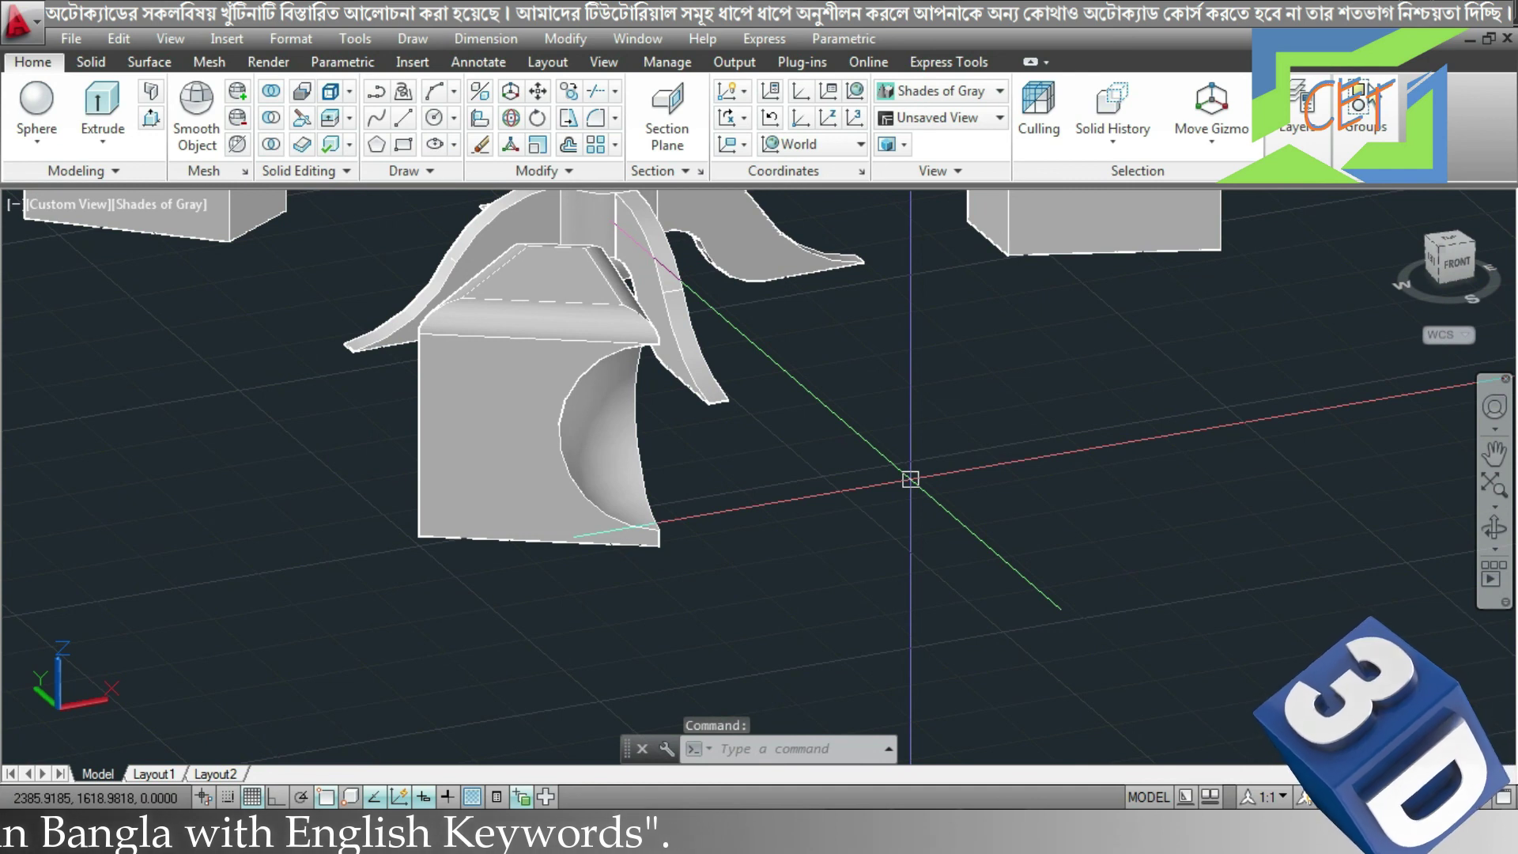